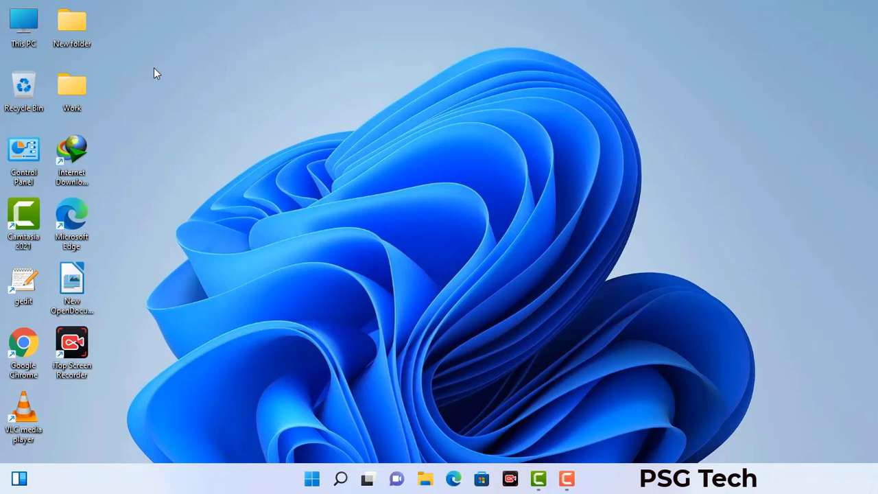
Launch System Configuration by running msconfig from the Run dialog.
key("super+r")
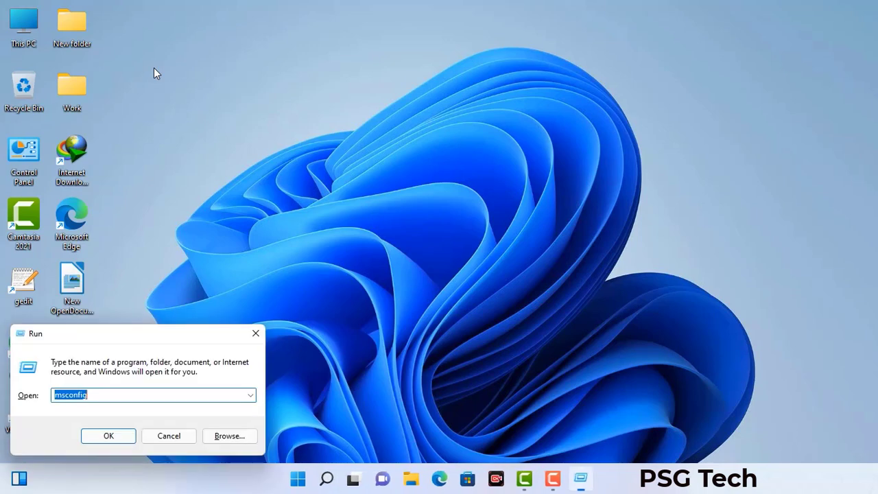
left_click_drag(149, 333, 386, 107)
left_click(349, 172)
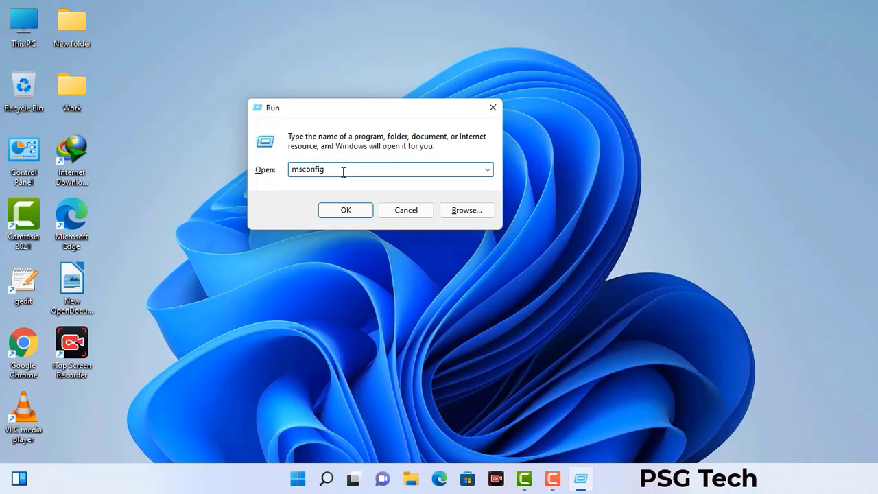
left_click(339, 214)
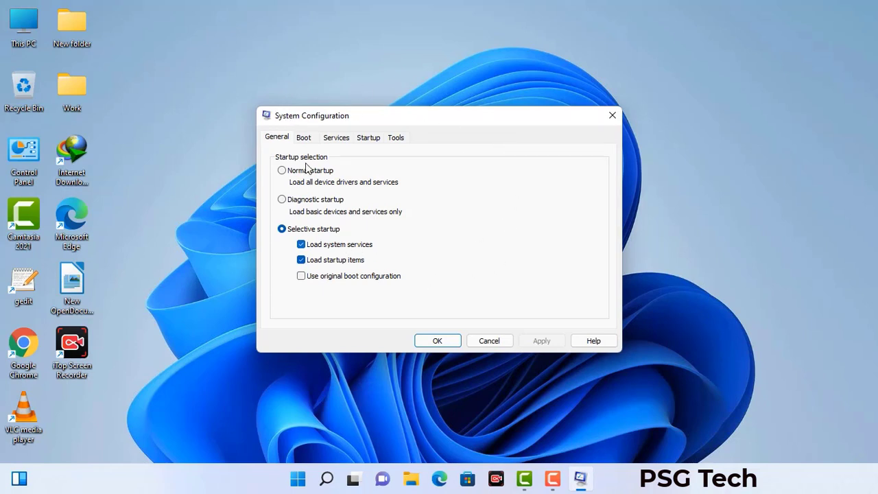
Enable Safe boot with the Network option, apply the boot settings and restart into safe mode.
left_click(305, 138)
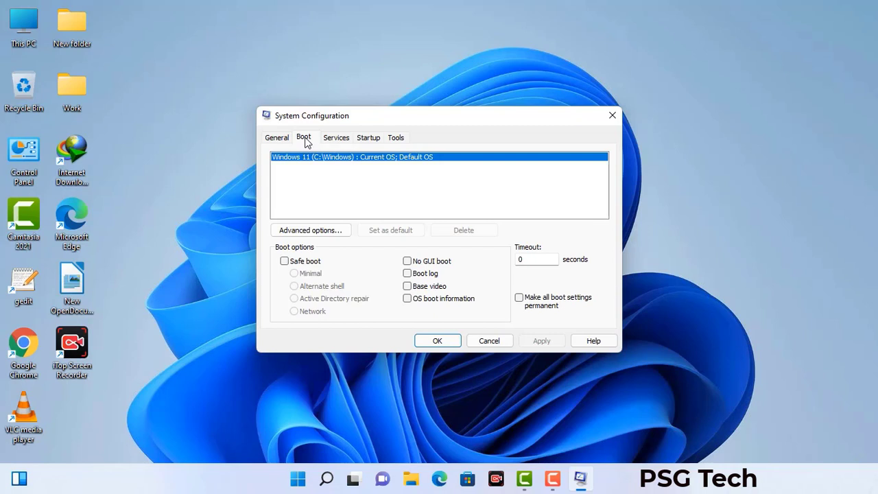
left_click(284, 262)
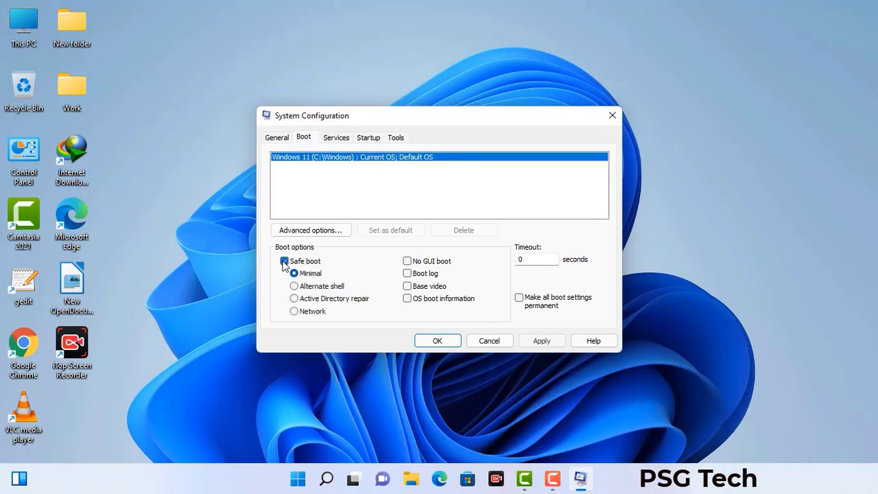
left_click(313, 314)
left_click(540, 341)
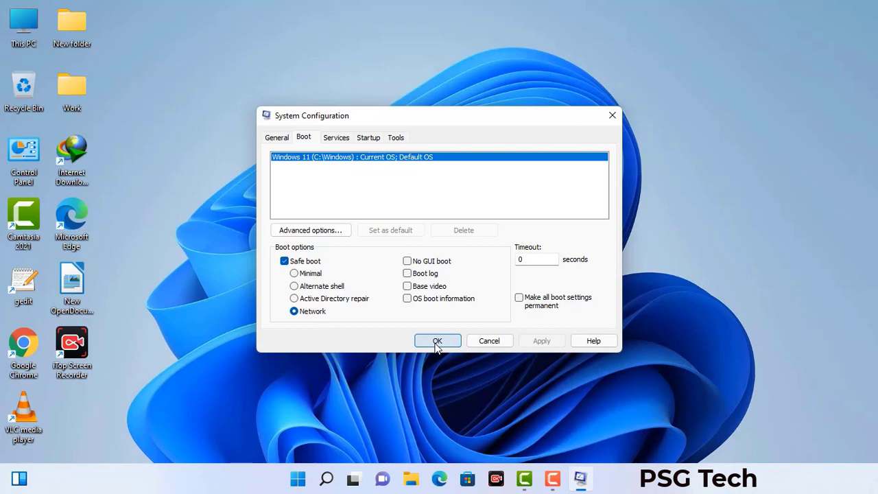
left_click(437, 341)
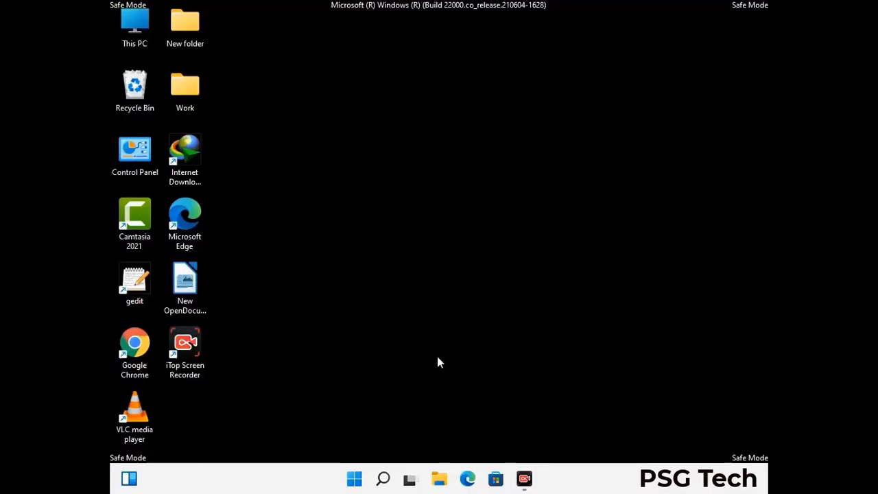
Set File Explorer Options in Control Panel to show hidden files, folders, and drives, apply it, and close Control Panel.
double_click(135, 162)
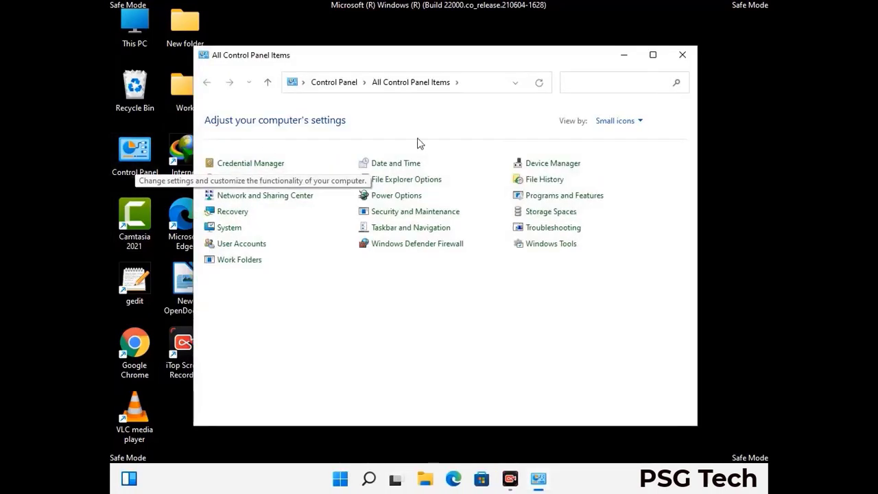
left_click(424, 182)
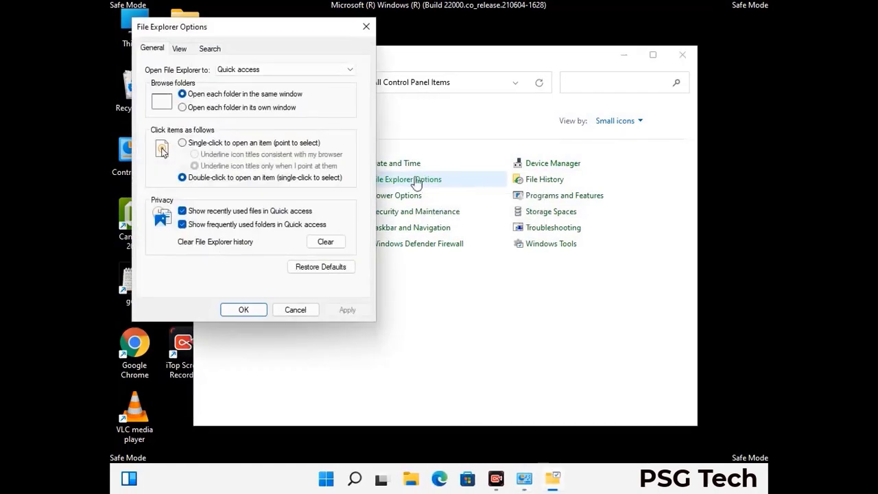
left_click(180, 49)
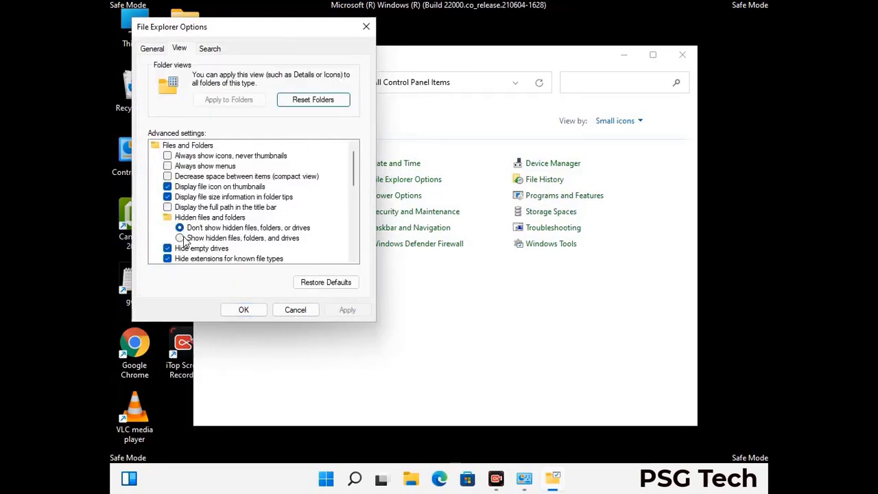
left_click(180, 238)
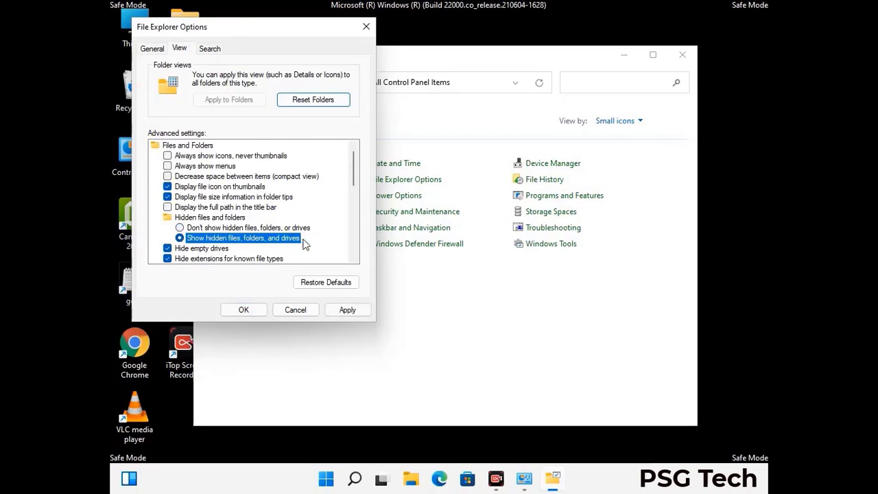
left_click(347, 311)
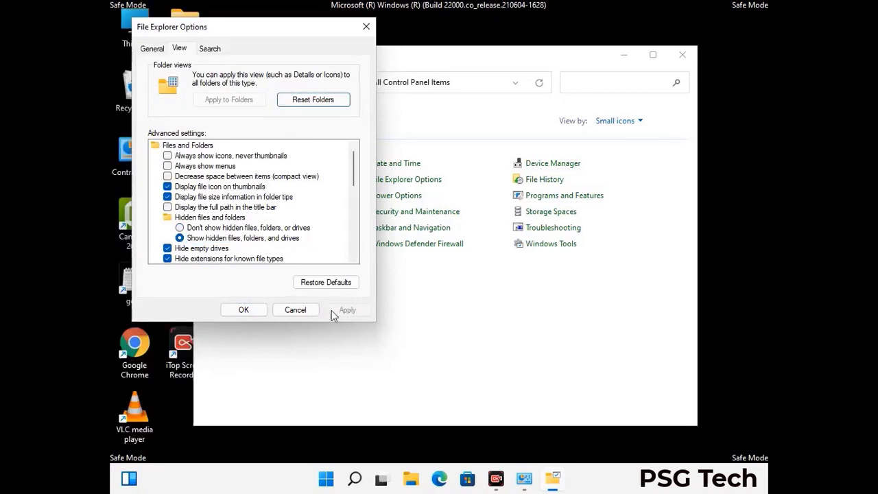
left_click(231, 310)
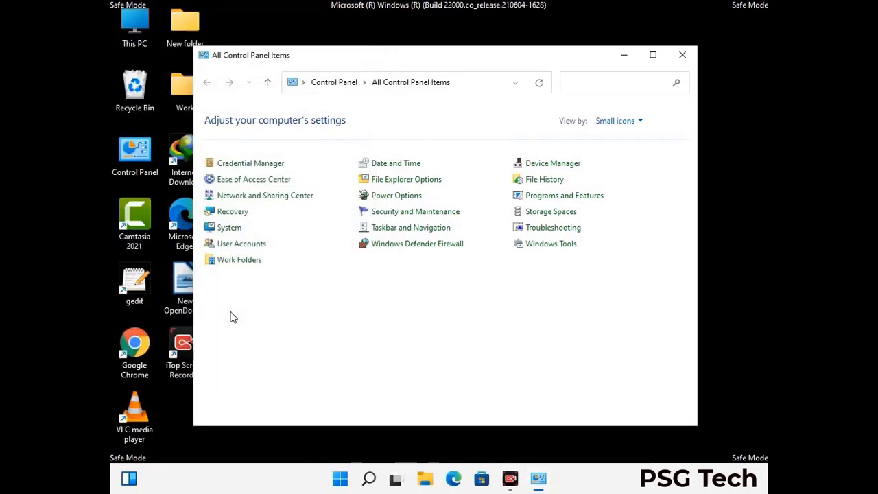
left_click(679, 60)
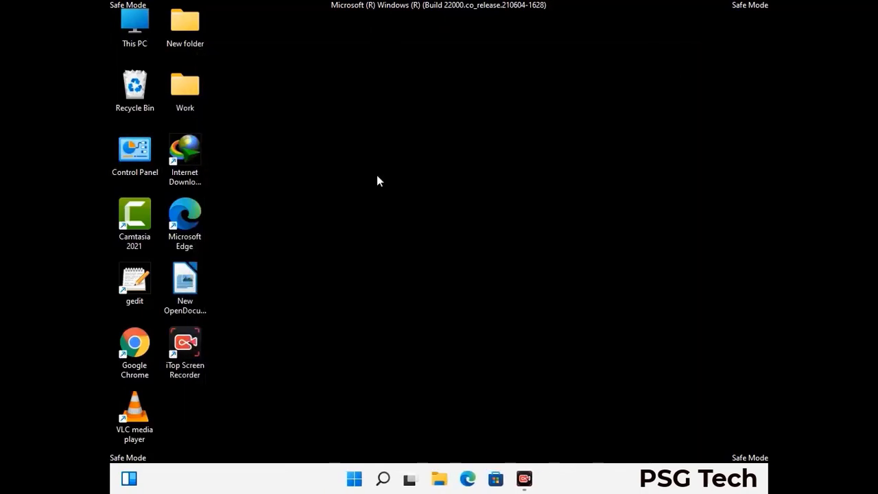
Browse in File Explorer to the folder C:\Windows\System32\drivers\etc.
double_click(130, 42)
double_click(383, 301)
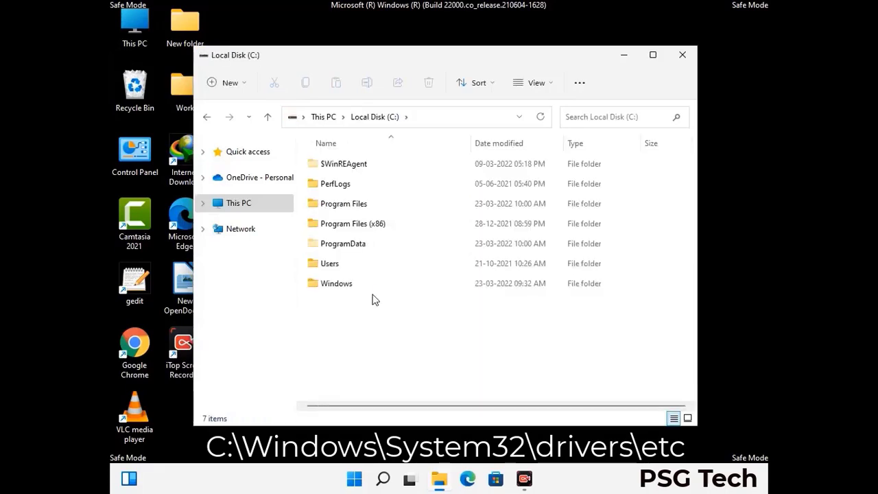
double_click(328, 285)
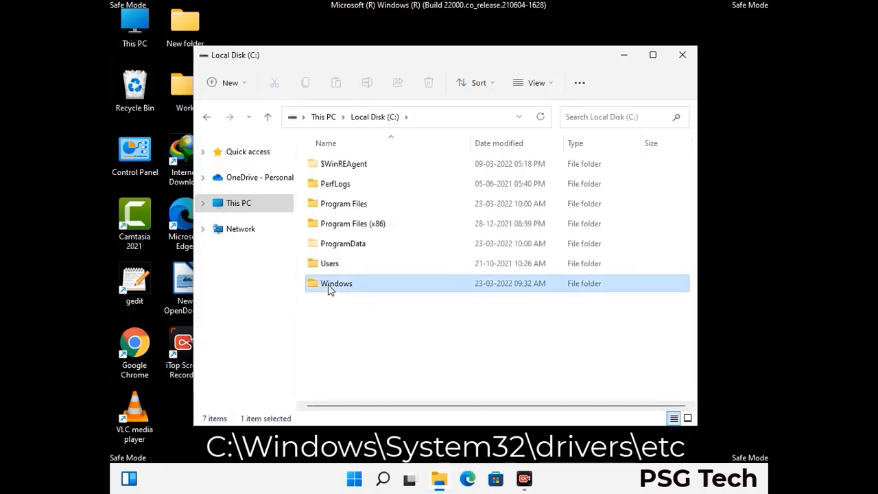
scroll(439, 293, "down", 5)
scroll(434, 296, "down", 15)
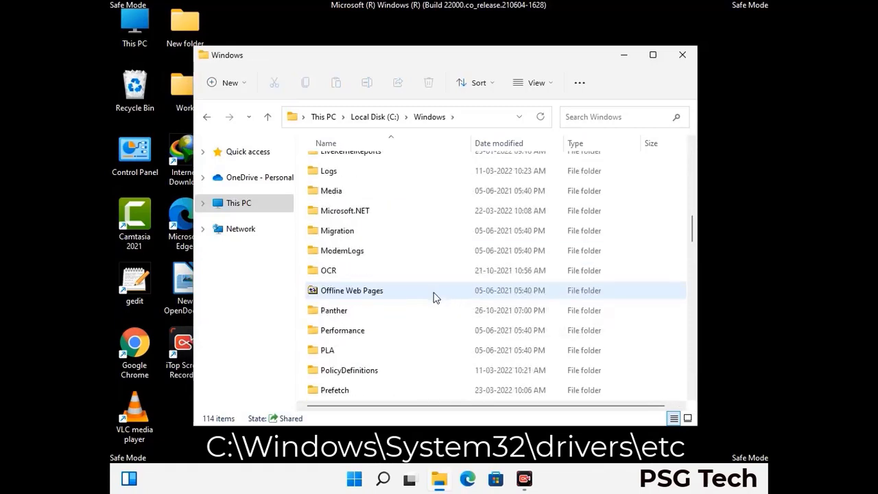
scroll(414, 293, "down", 2)
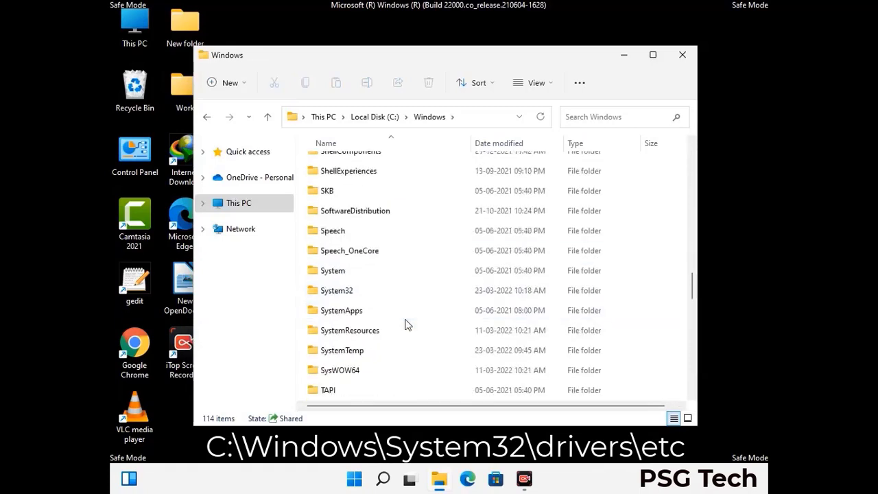
double_click(333, 290)
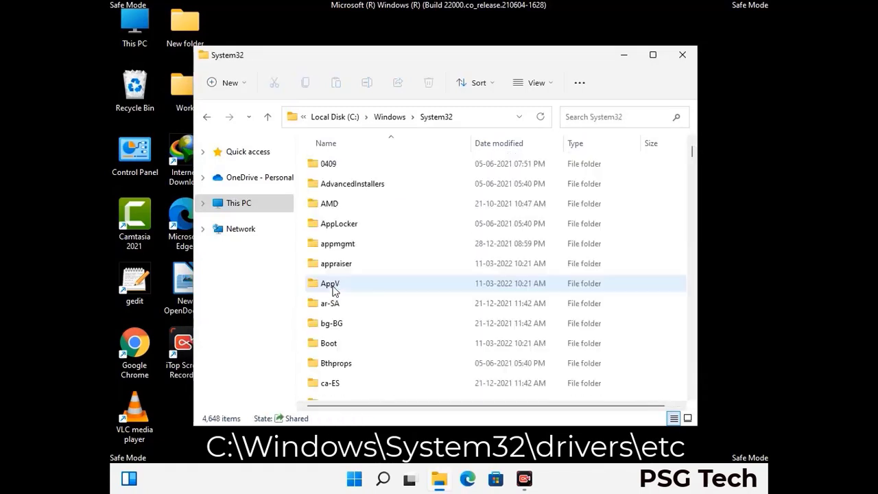
scroll(377, 291, "down", 5)
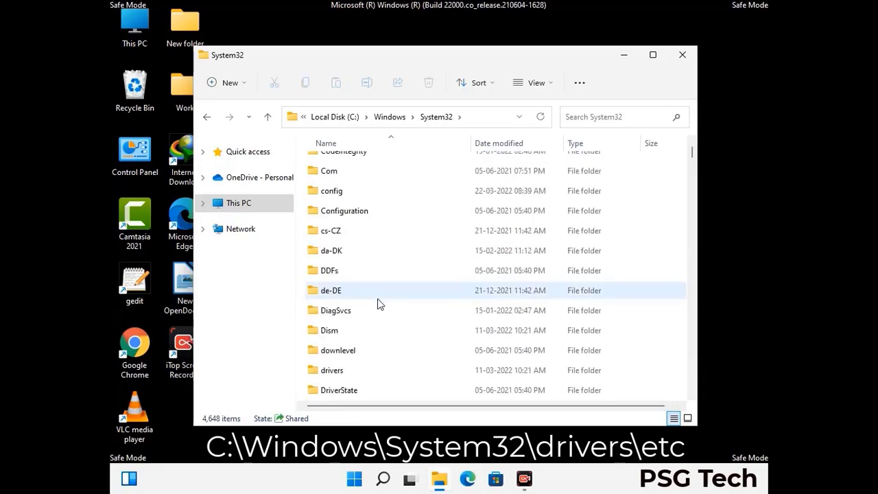
double_click(340, 373)
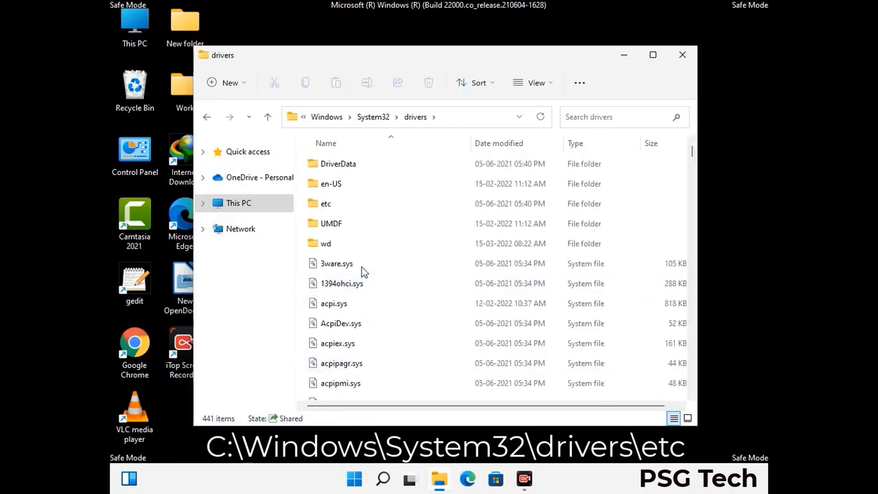
double_click(327, 204)
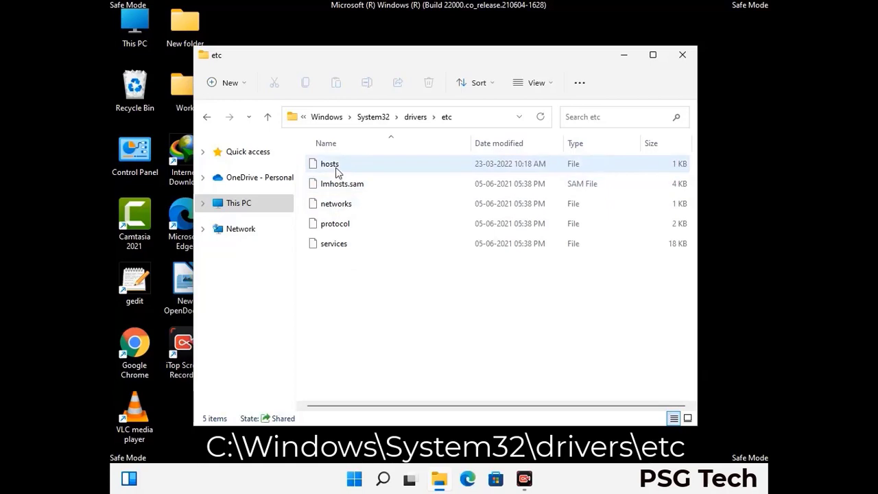
Open the hosts file in Notepad and move its window fully into view.
left_click(337, 171)
double_click(337, 171)
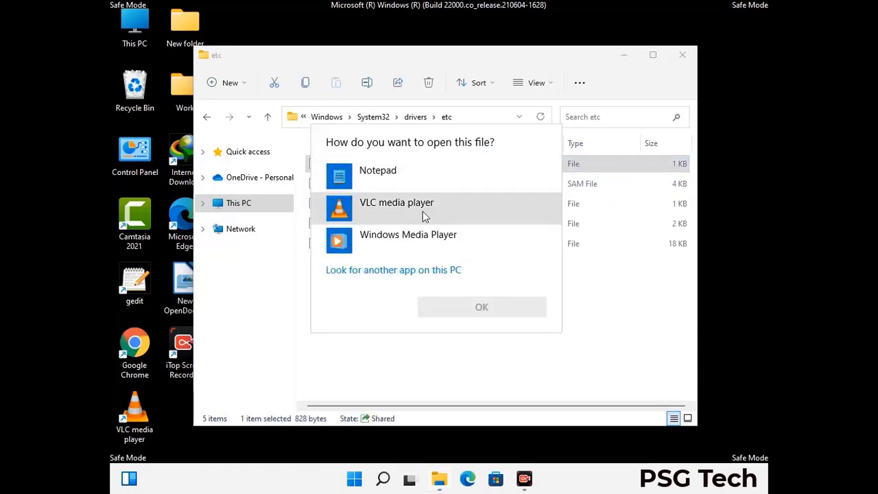
left_click(390, 172)
left_click(481, 308)
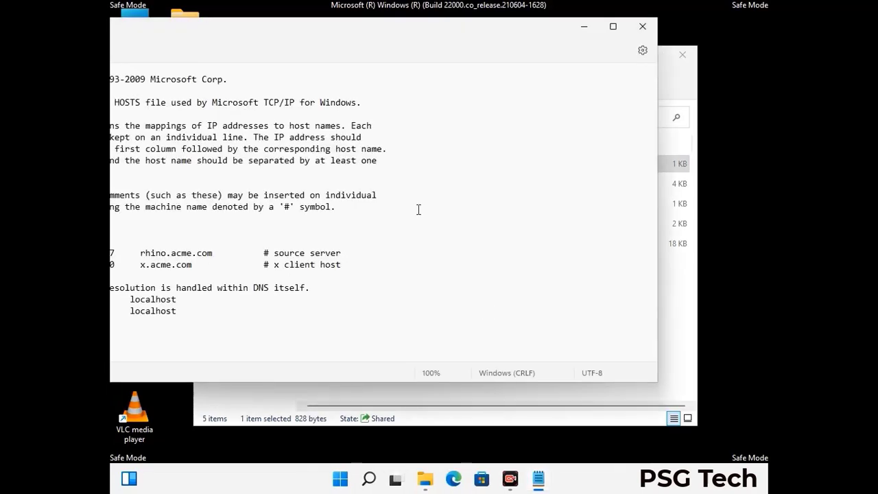
left_click_drag(337, 33, 466, 44)
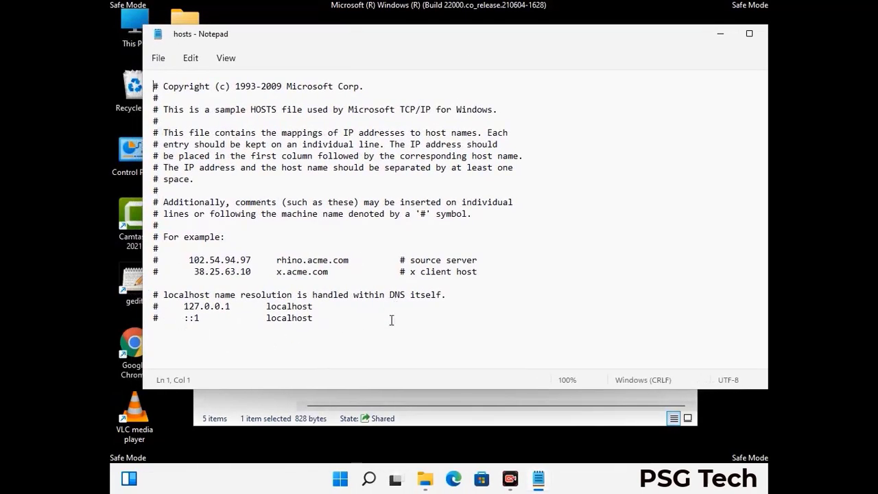
Add two blank lines after the last localhost entry in the hosts file and save it.
left_click(329, 319)
key("Return")
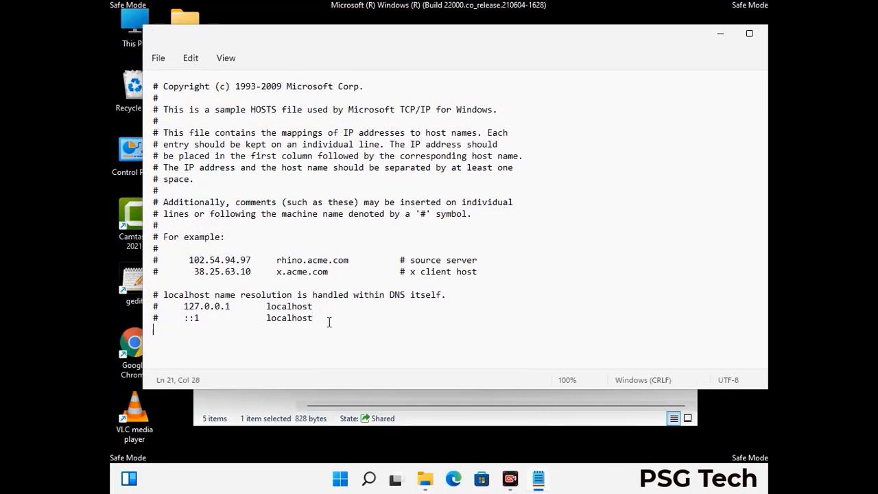
scroll(151, 317, "down", 1)
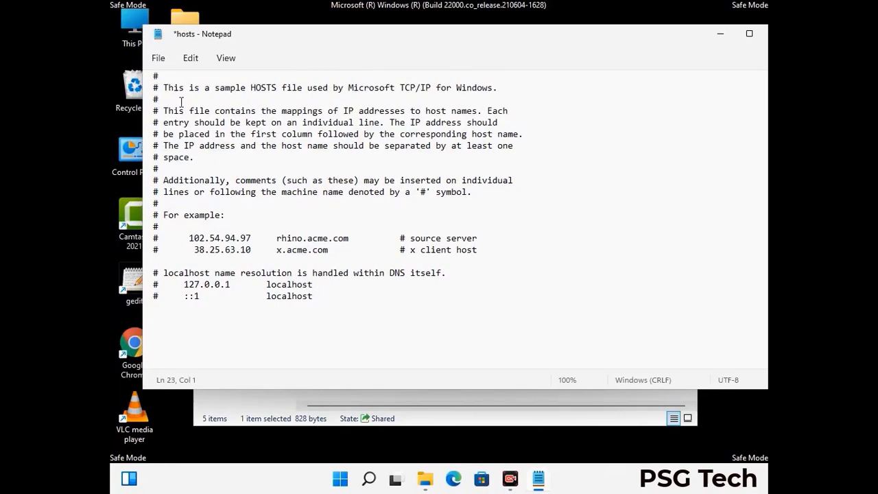
left_click(159, 59)
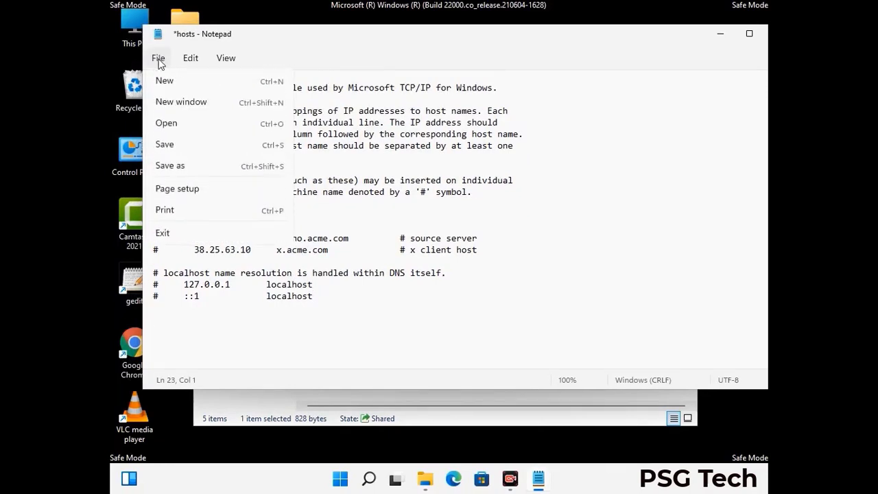
left_click(166, 145)
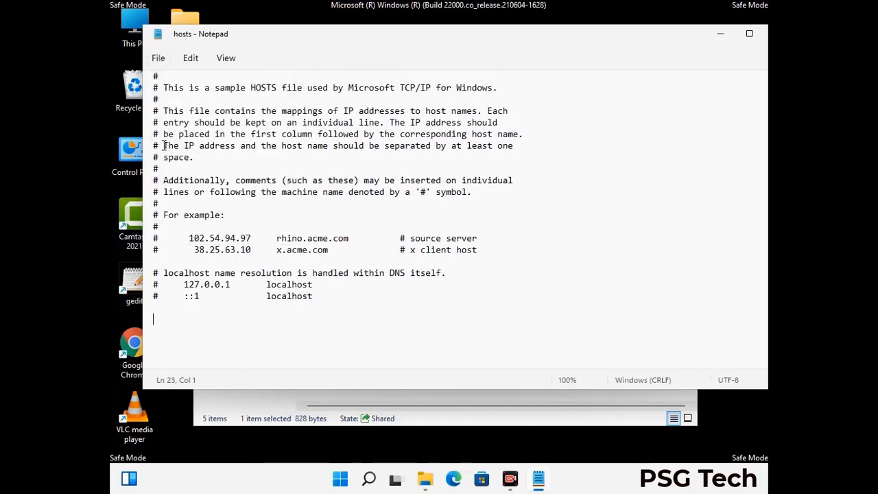
Close the hosts file in Notepad and the etc folder window.
left_click_drag(651, 39, 550, 39)
left_click(677, 39)
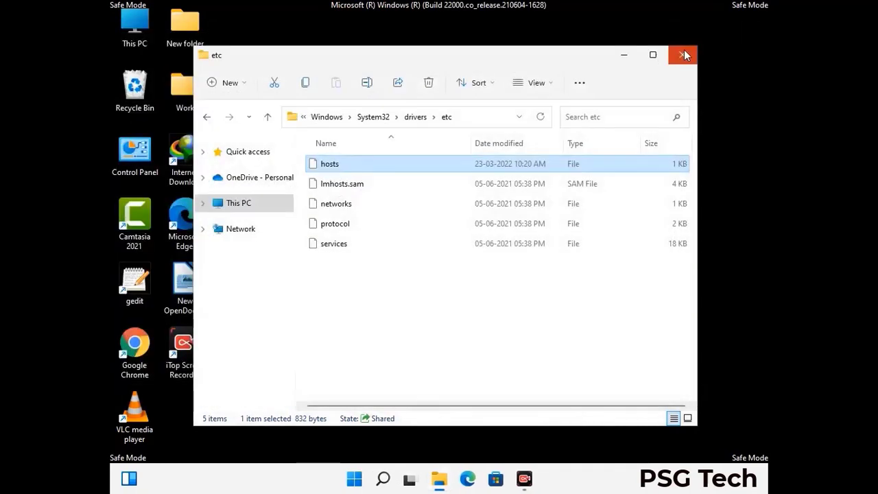
left_click(683, 49)
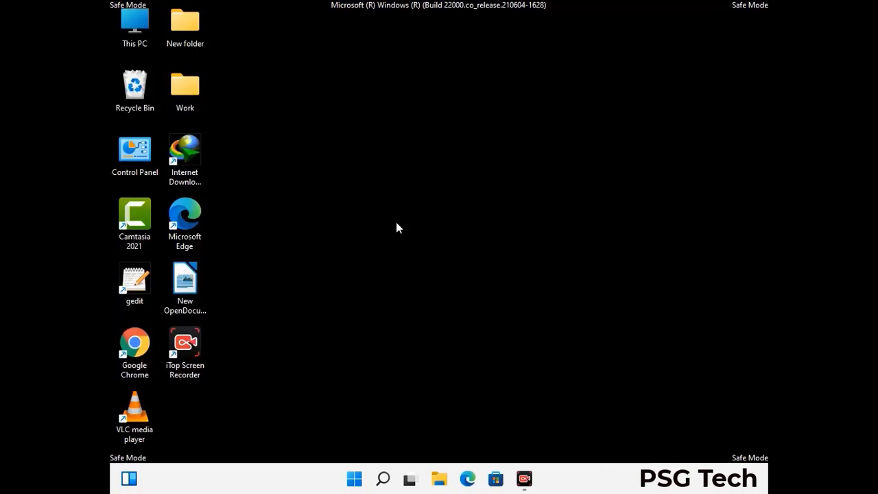
Open the AppData Roaming folder by running %appdata% from the Run dialog.
key("super+r")
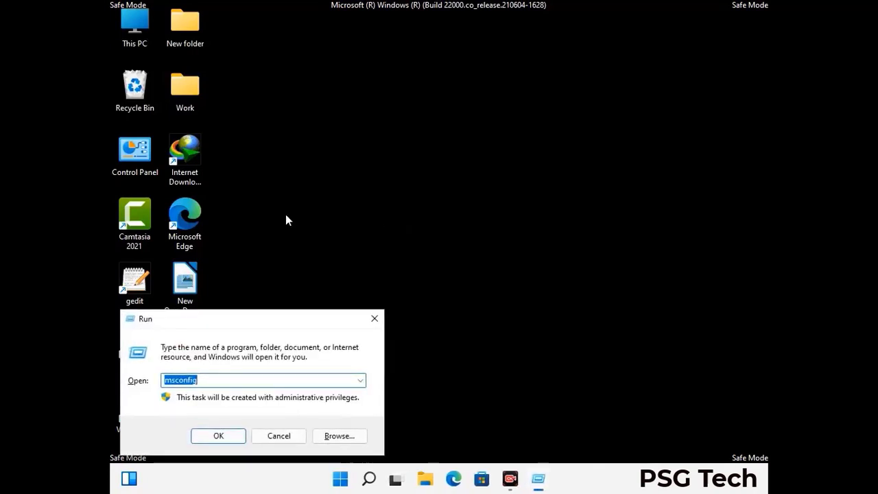
left_click_drag(251, 313, 408, 136)
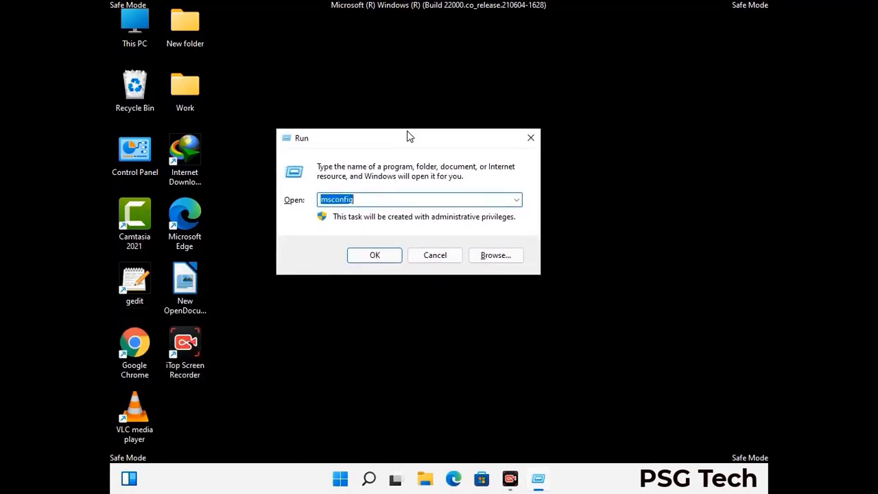
type("%")
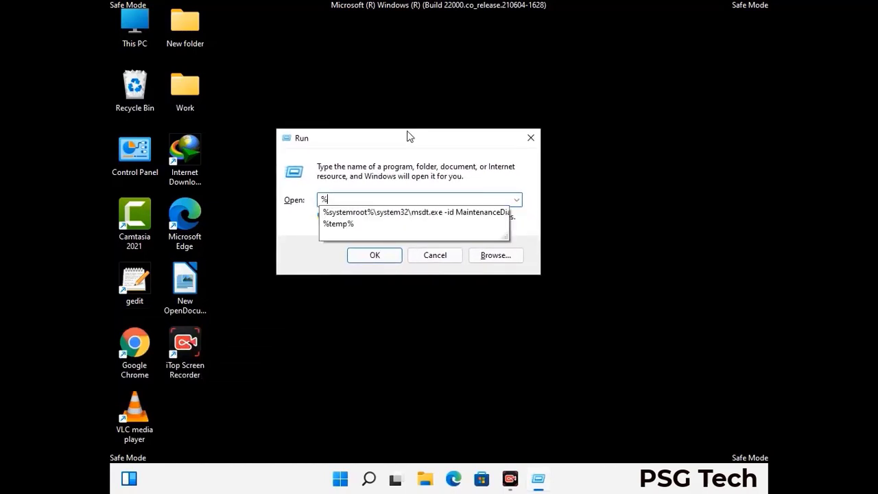
type("ap")
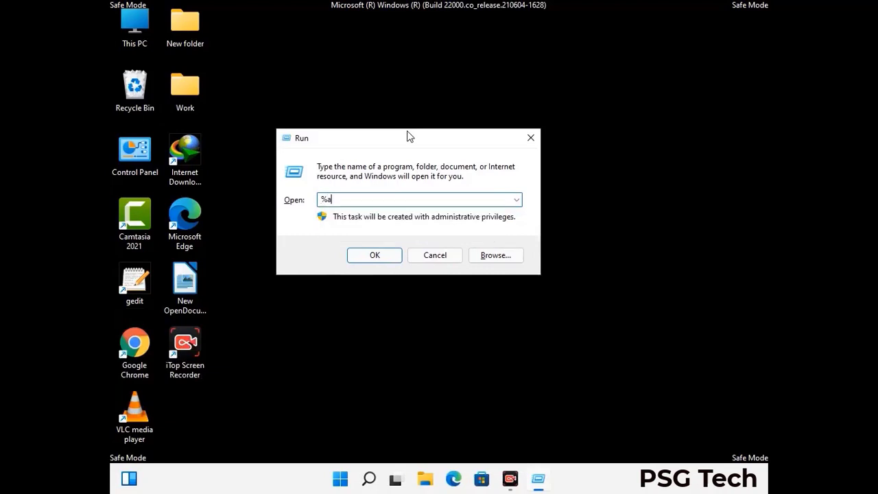
type("pdata%")
key("Return")
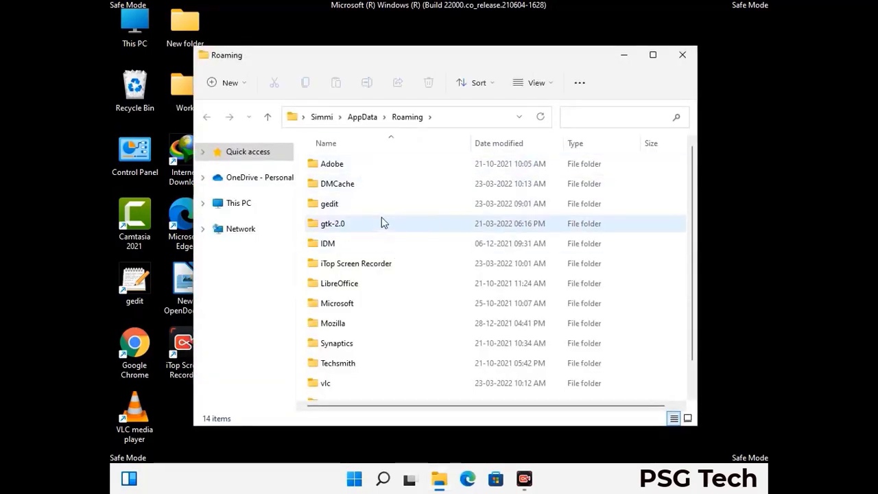
Delete the Zoom folder from the Roaming folder and close the window.
scroll(412, 243, "down", 1)
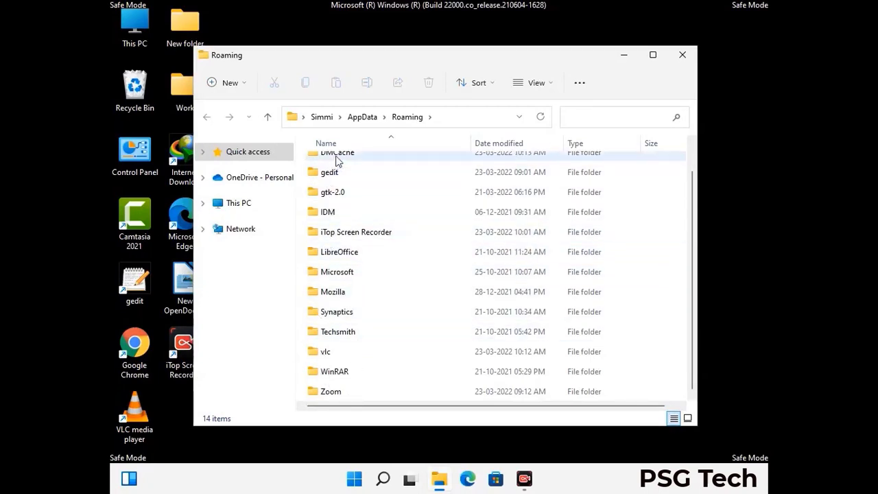
scroll(362, 242, "up", 1)
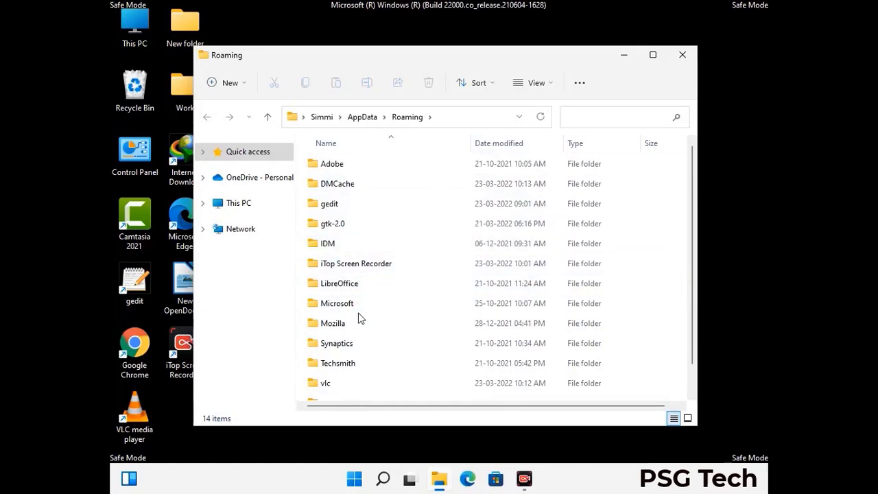
scroll(357, 318, "down", 1)
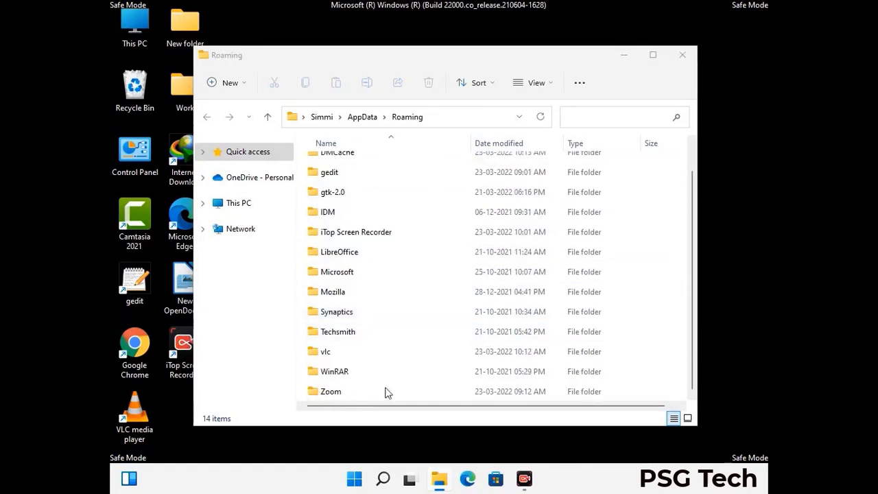
left_click(491, 387)
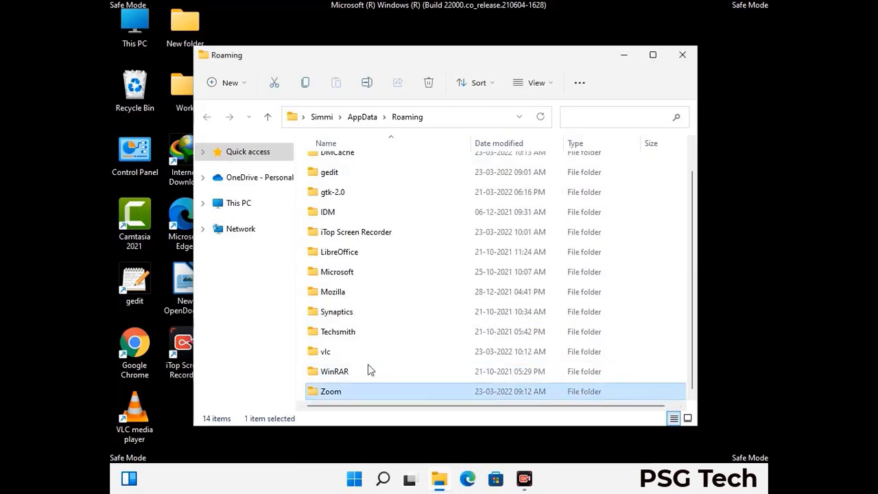
left_click(429, 83)
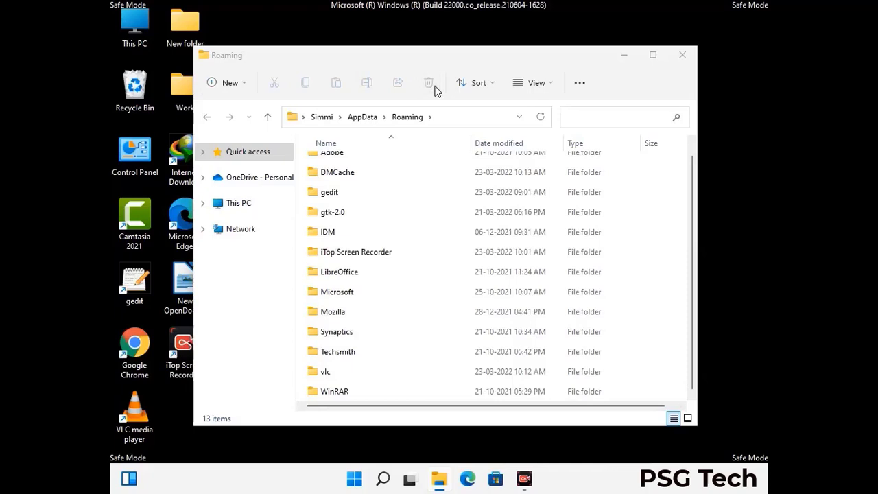
left_click(681, 56)
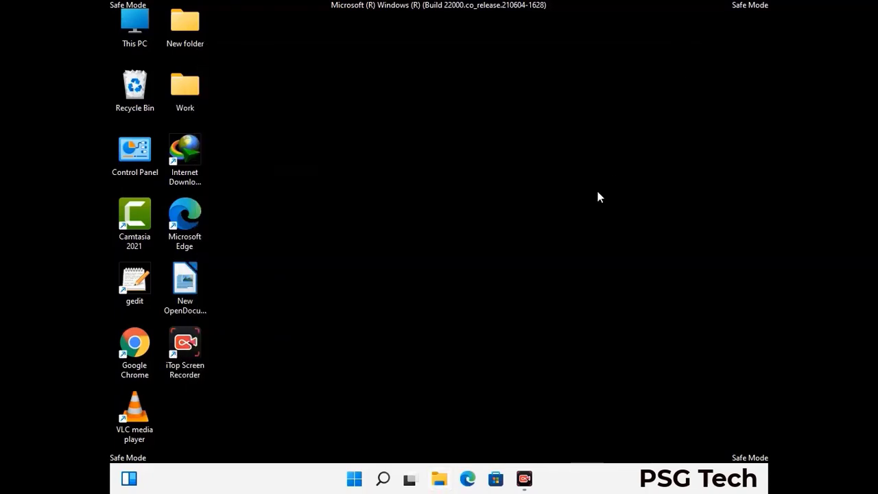
Open the AppData Local folder by running %LocalAppData% from the Run dialog.
key("super+r")
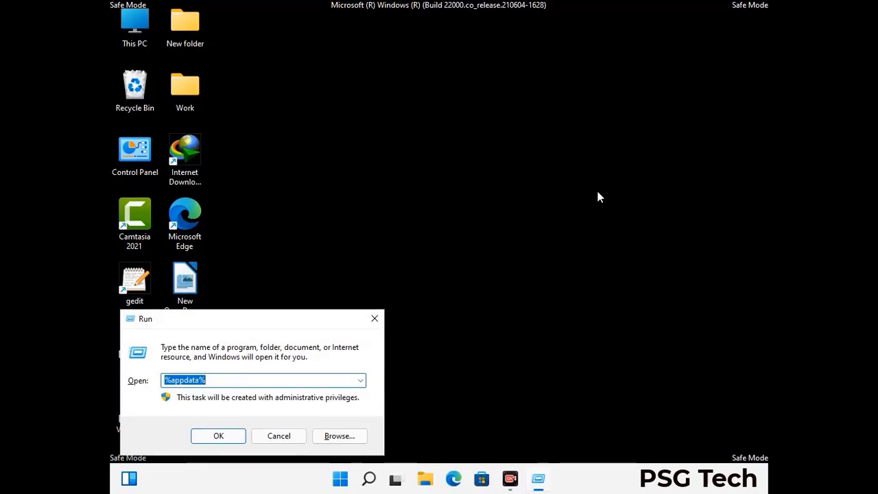
left_click_drag(275, 328, 460, 175)
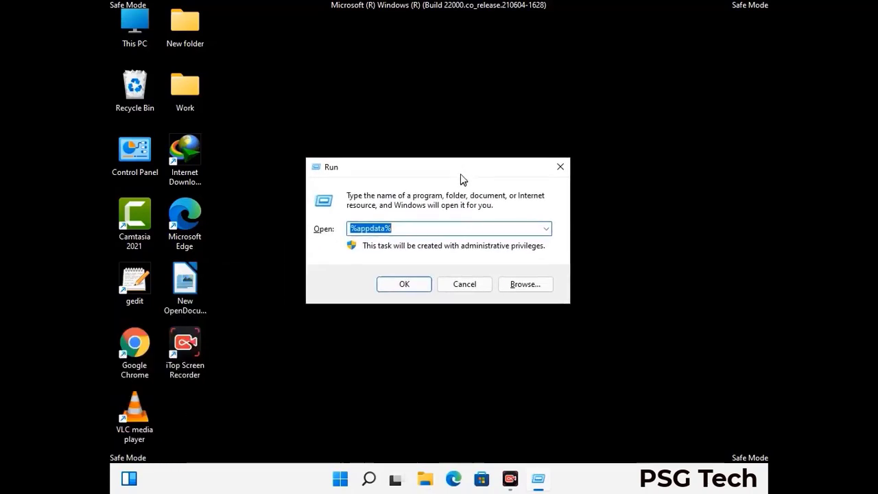
type("%Local")
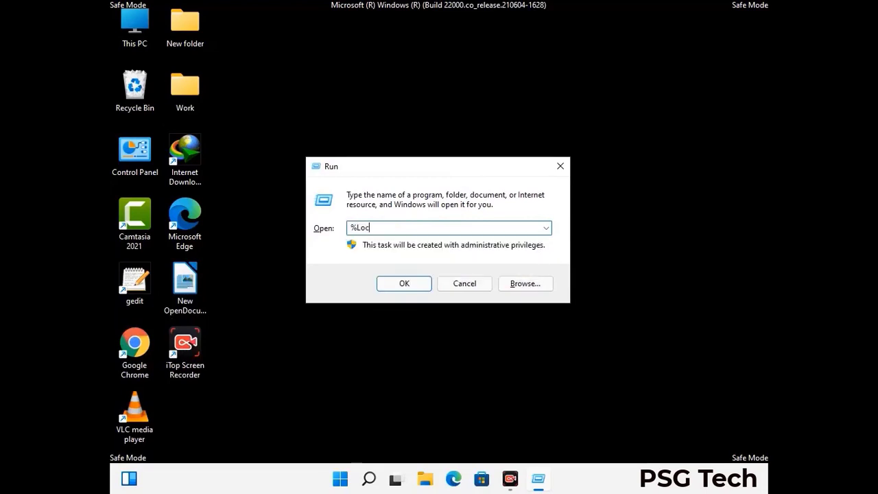
type("AppData%")
key("Return")
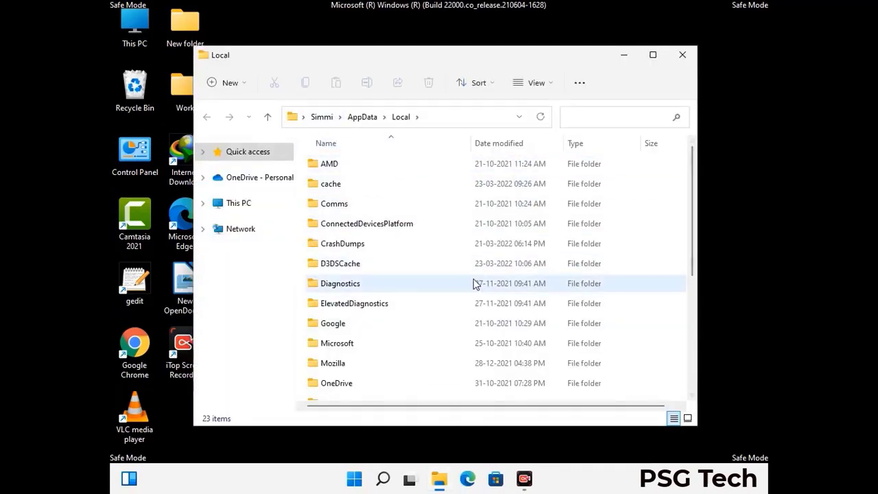
Delete the Mozilla folder from the AppData Local folder and close the window.
scroll(365, 288, "down", 1)
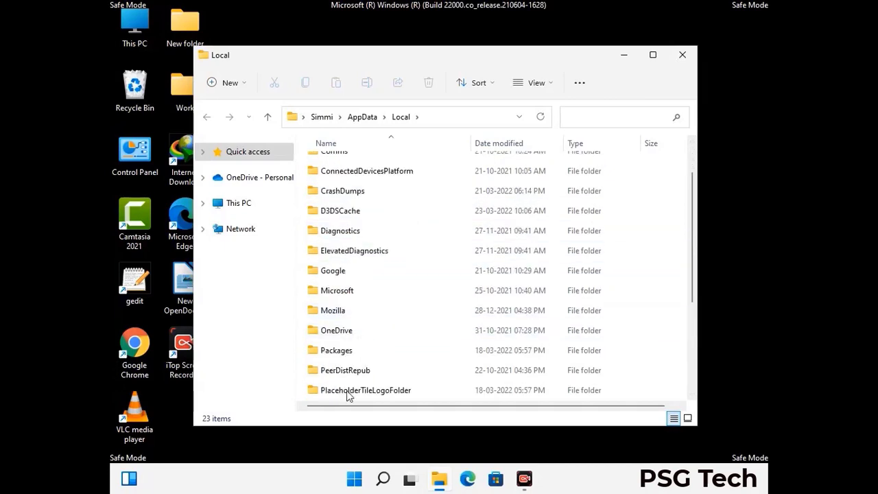
left_click(343, 314)
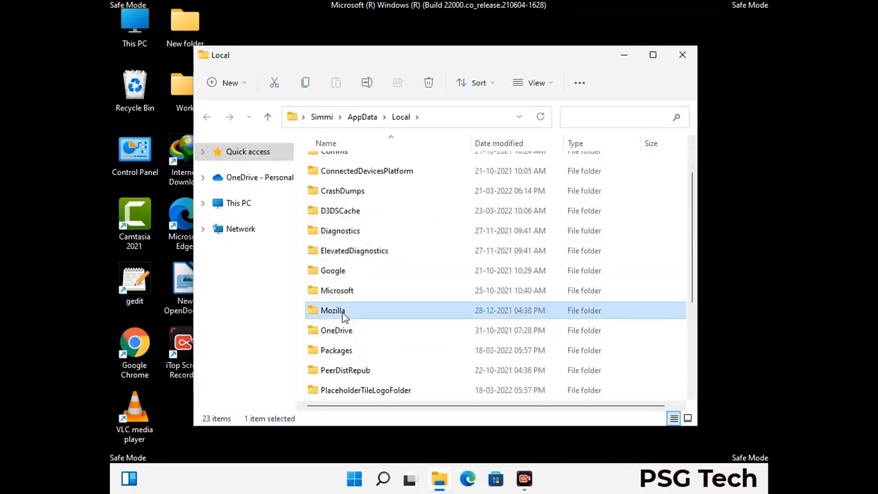
left_click(427, 88)
left_click(427, 88)
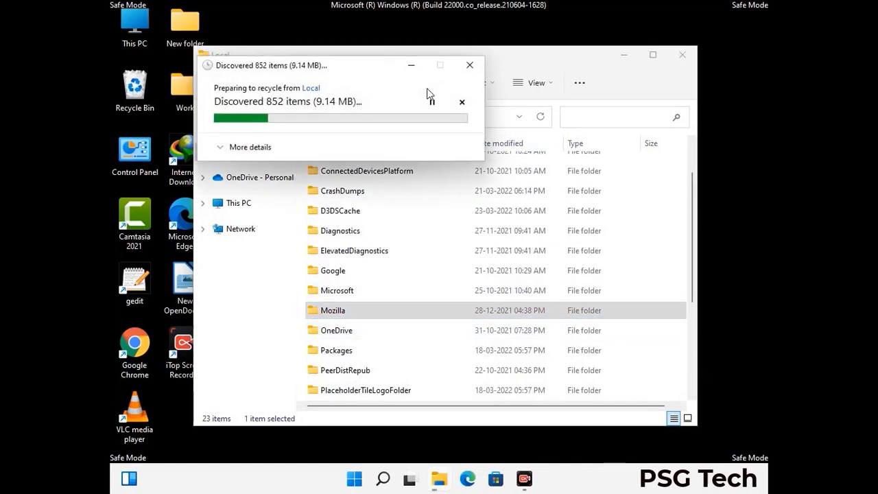
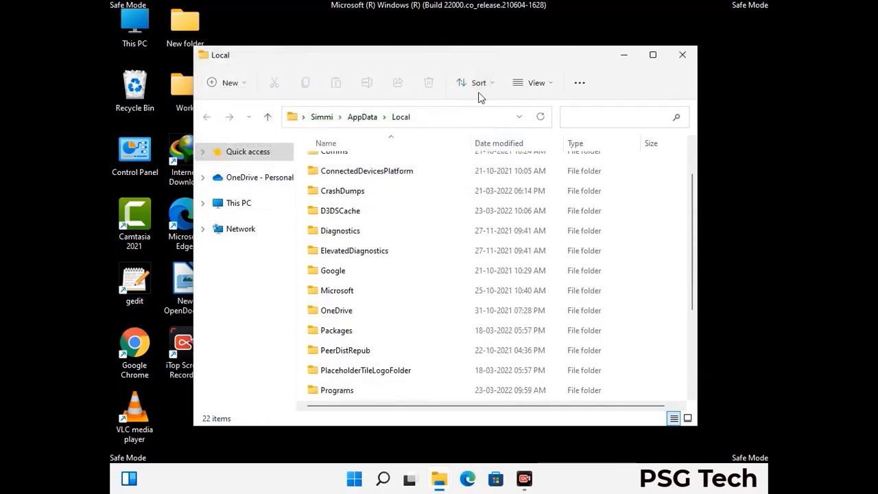
left_click(683, 61)
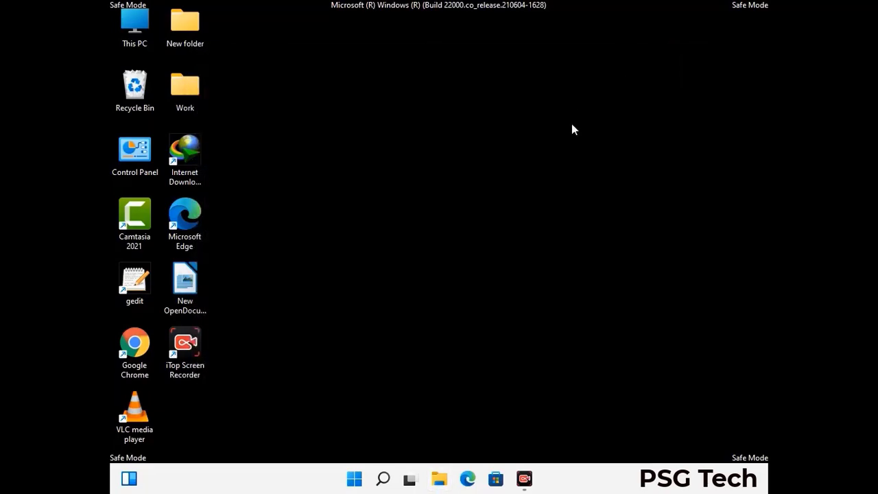
Open the ProgramData folder by running %ProgramData% from the Run dialog.
key("super+r")
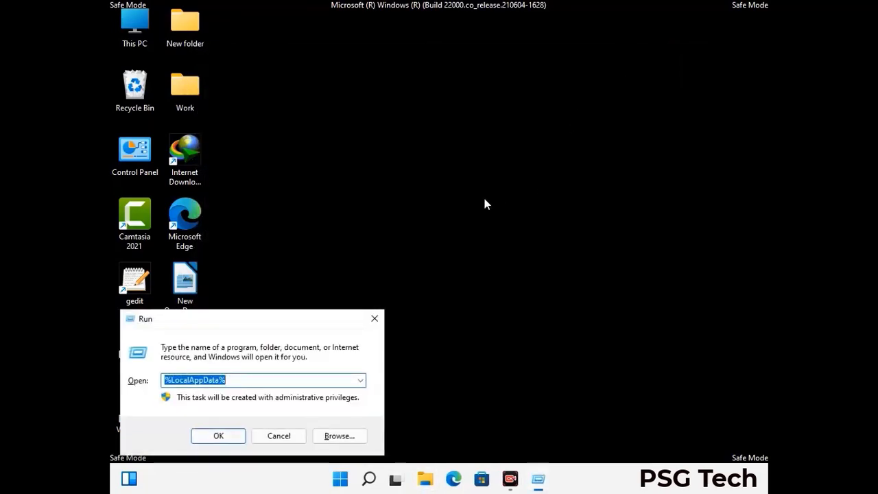
left_click_drag(221, 324, 401, 179)
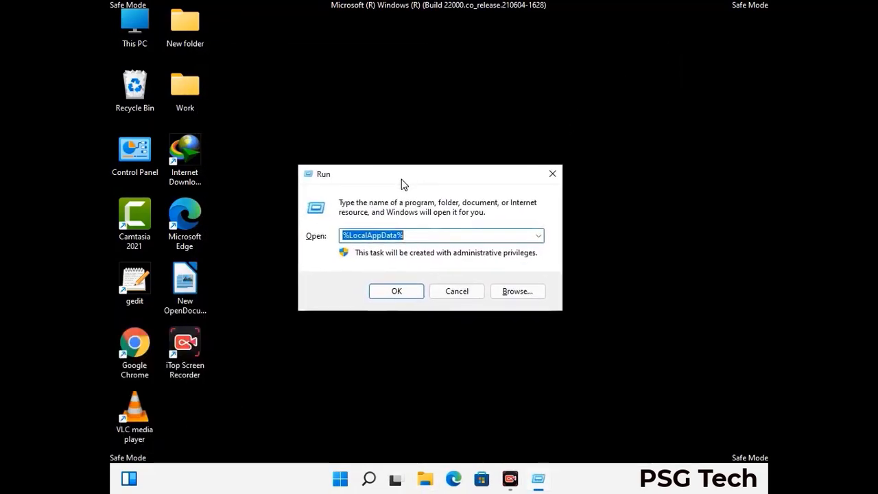
type("%")
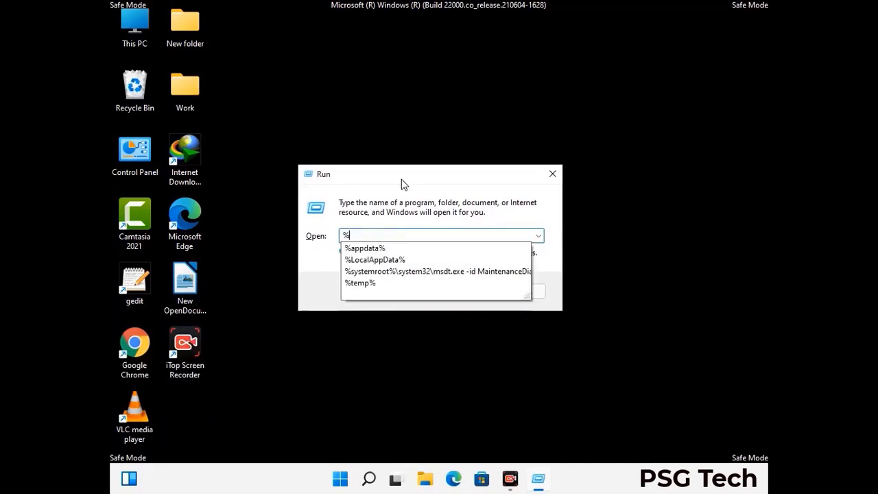
type("Pro")
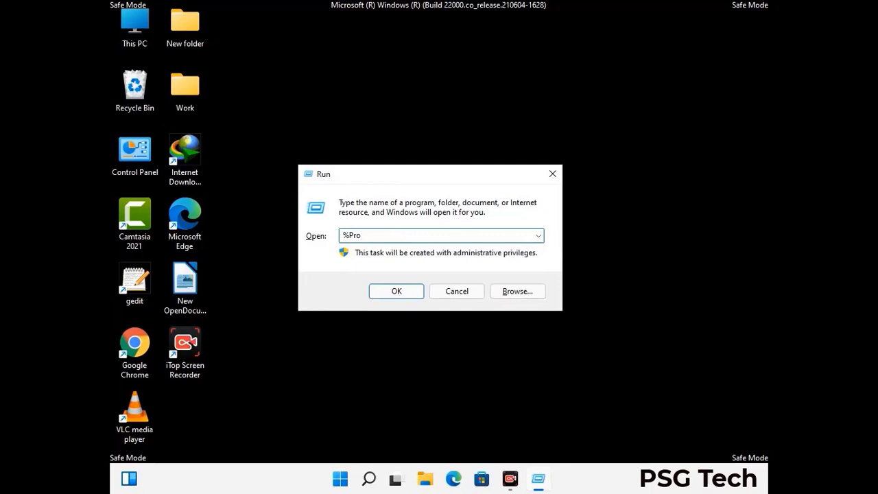
type("gramData%")
key("Return")
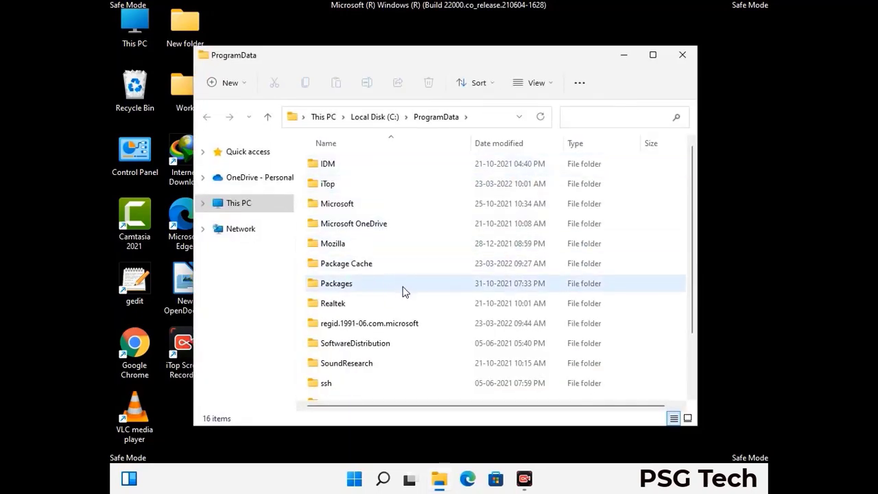
Delete the Mozilla folder from C:\ProgramData and close the window.
scroll(403, 290, "down", 2)
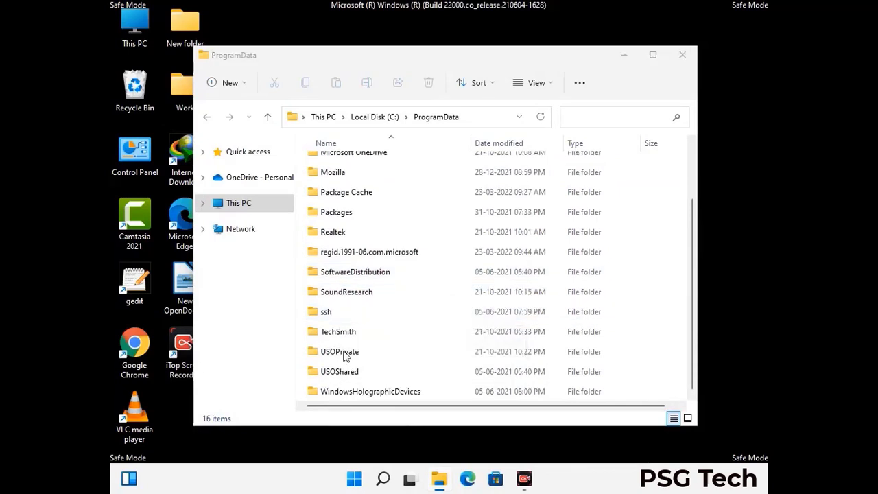
left_click(345, 173)
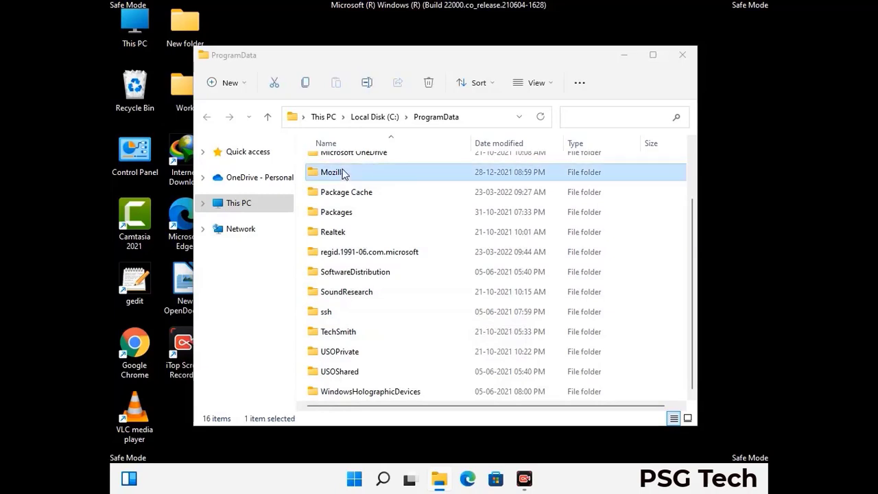
left_click(430, 83)
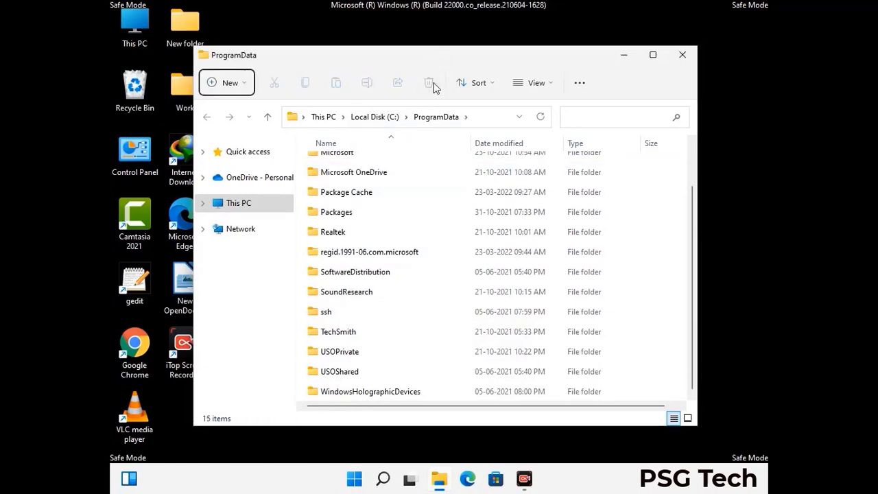
scroll(450, 284, "up", 2)
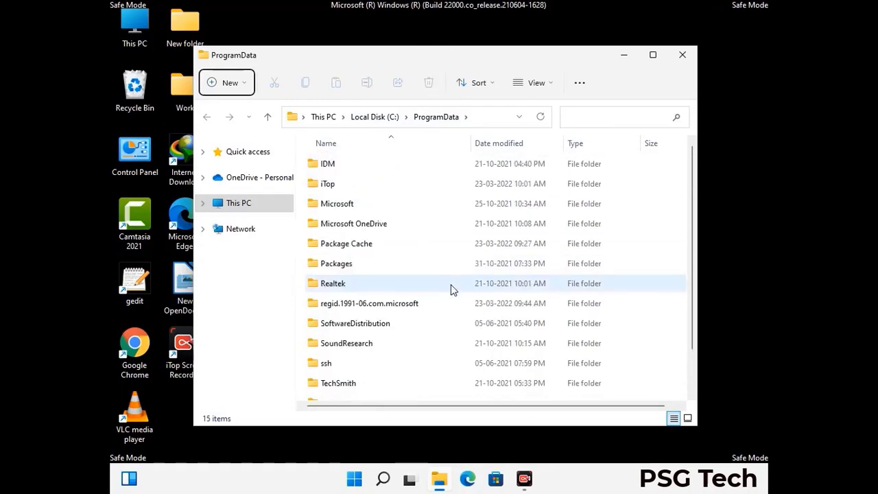
left_click(687, 53)
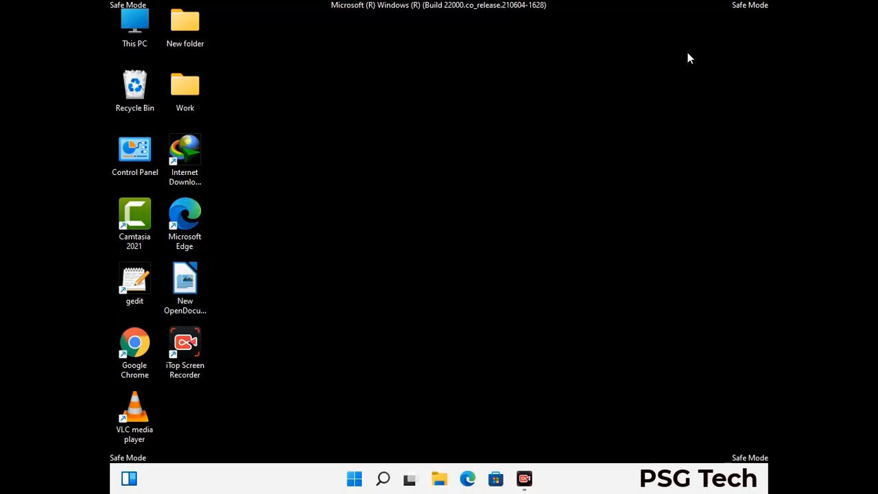
Open the Windows folder by running %WinDir% from the Run dialog.
key("super+r")
left_click_drag(286, 322, 458, 177)
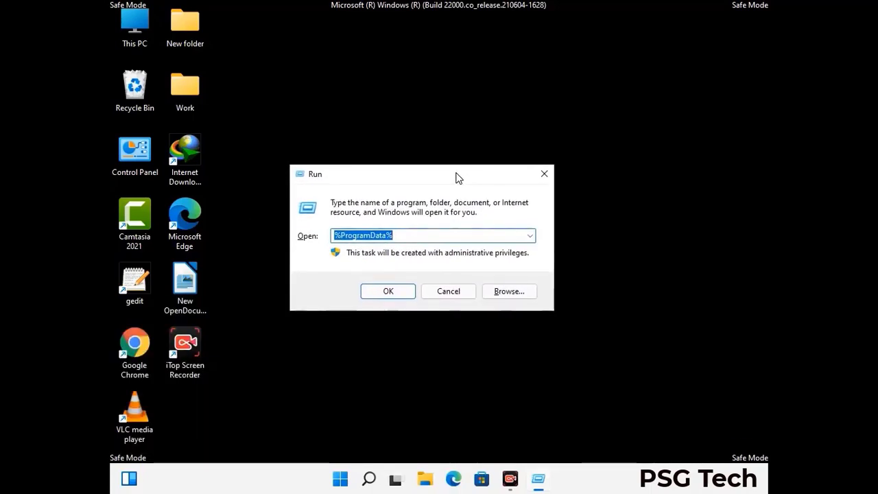
type("%Win")
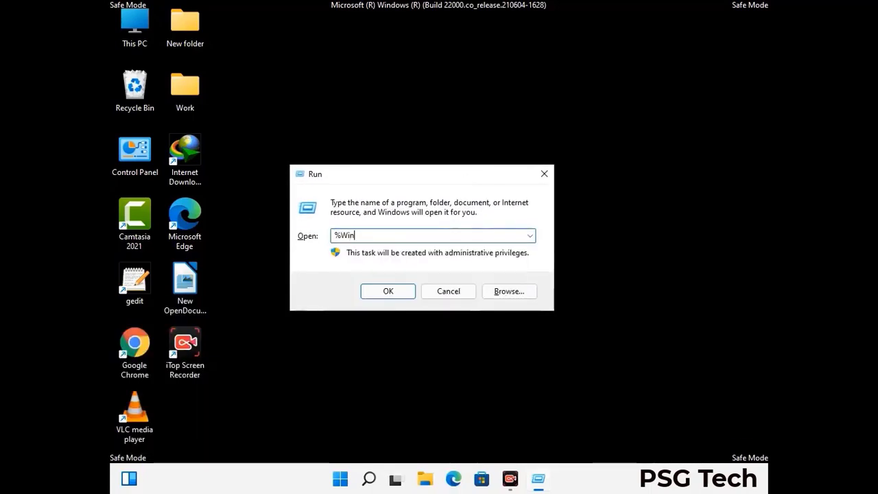
type("Dir")
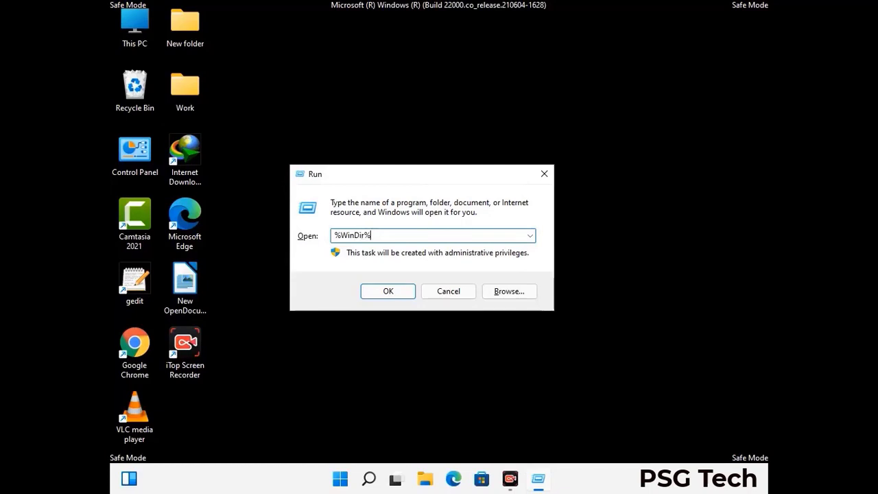
type("%")
key("Return")
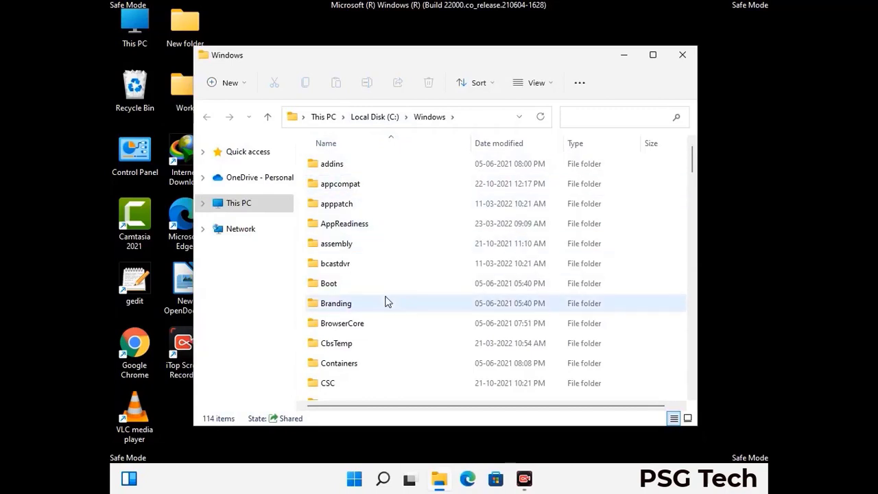
Look through the contents of C:\Windows for unwanted program folders and close the window.
scroll(386, 300, "down", 1)
scroll(386, 303, "down", 3)
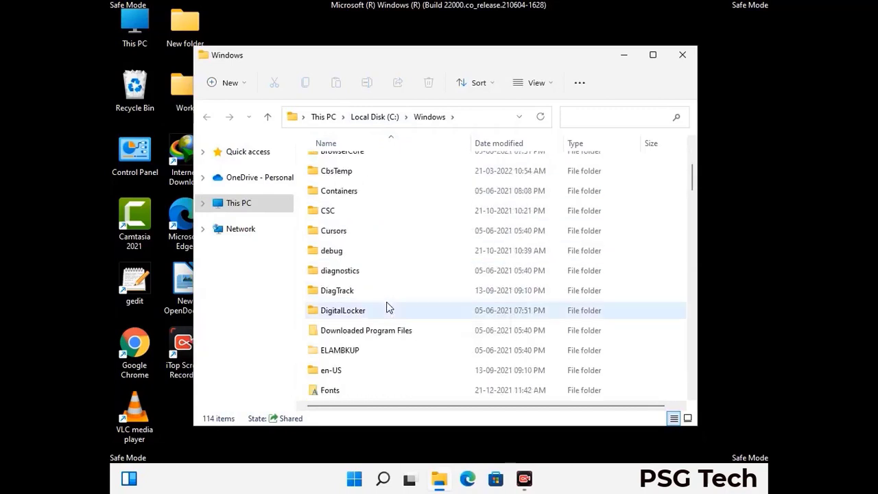
scroll(386, 308, "down", 5)
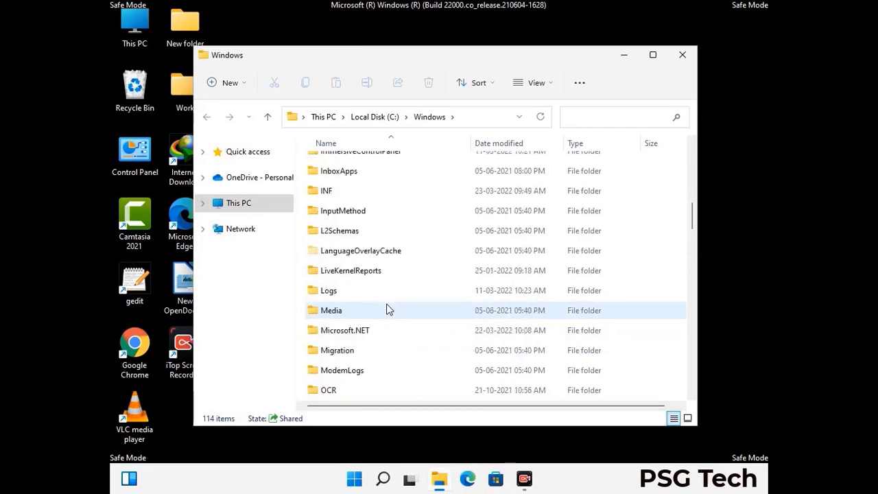
scroll(386, 310, "down", 1)
scroll(386, 309, "down", 8)
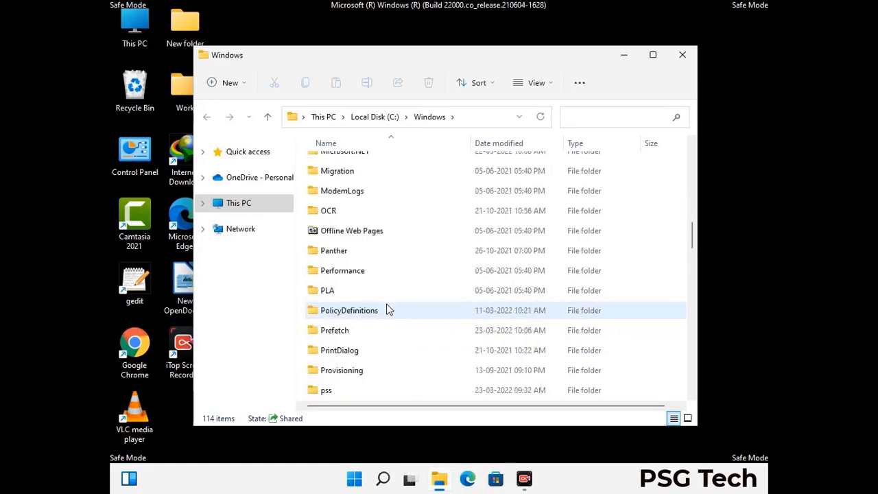
scroll(386, 310, "down", 6)
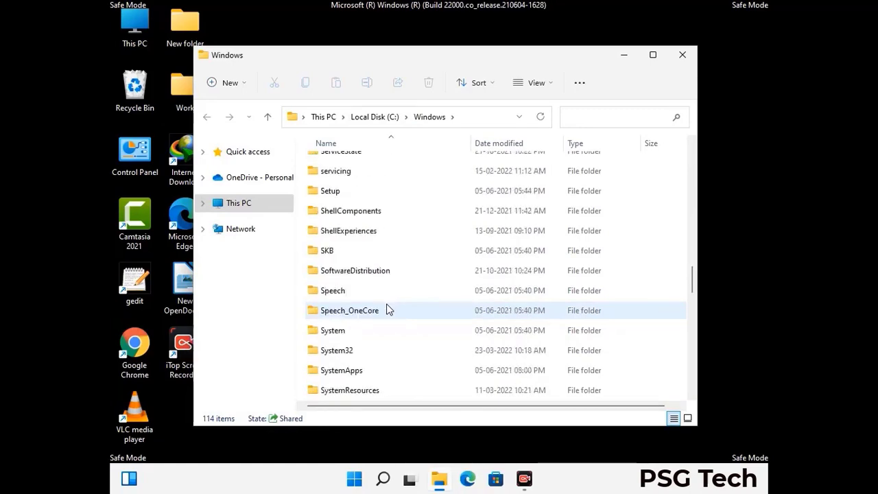
scroll(386, 309, "down", 2)
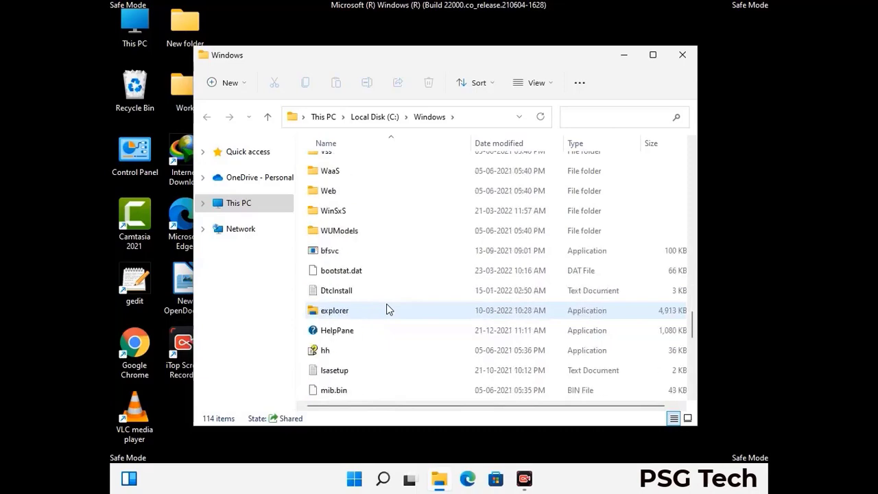
scroll(386, 310, "down", 8)
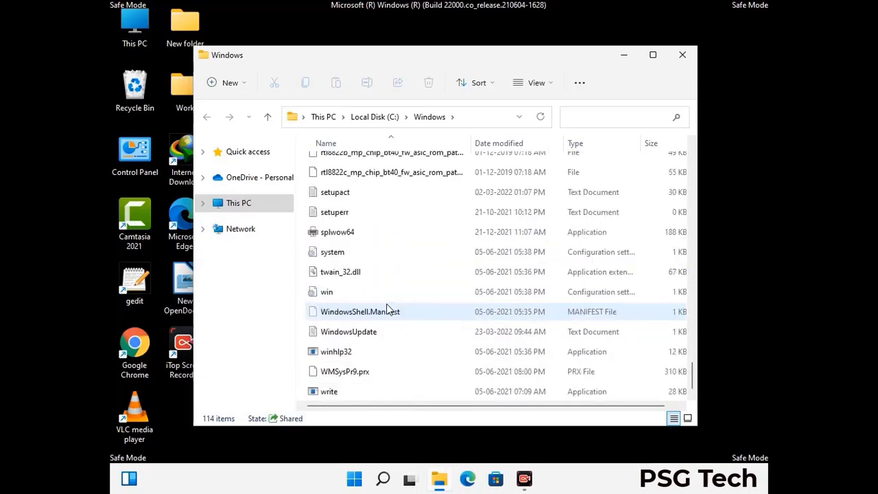
scroll(386, 310, "up", 9)
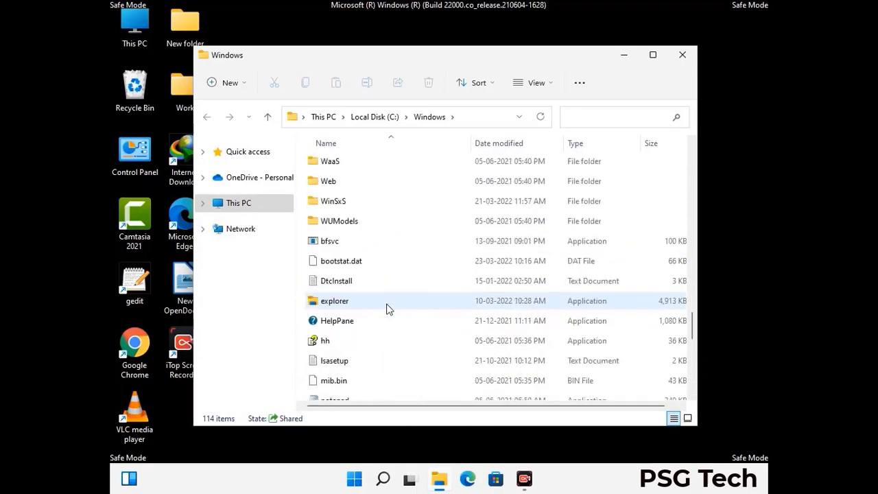
scroll(386, 310, "up", 4)
scroll(386, 310, "up", 3)
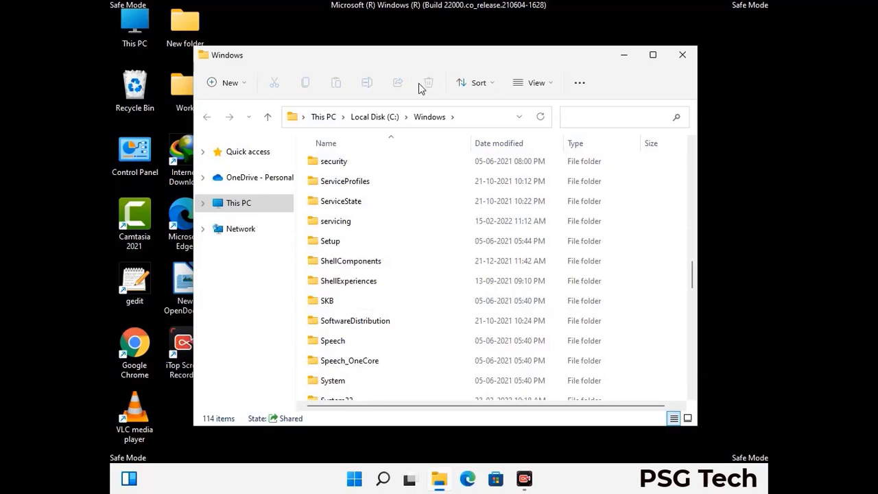
left_click(684, 55)
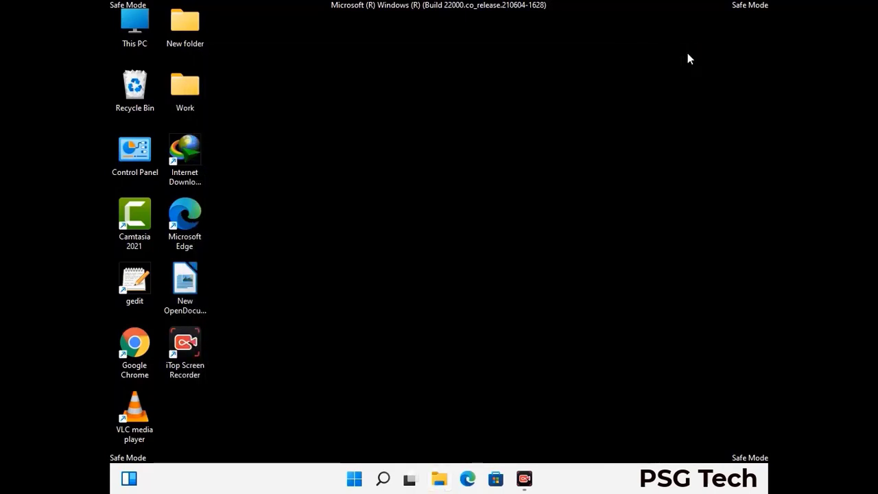
Open the user's AppData Temp folder by running %temp% from the Run dialog.
key("super+r")
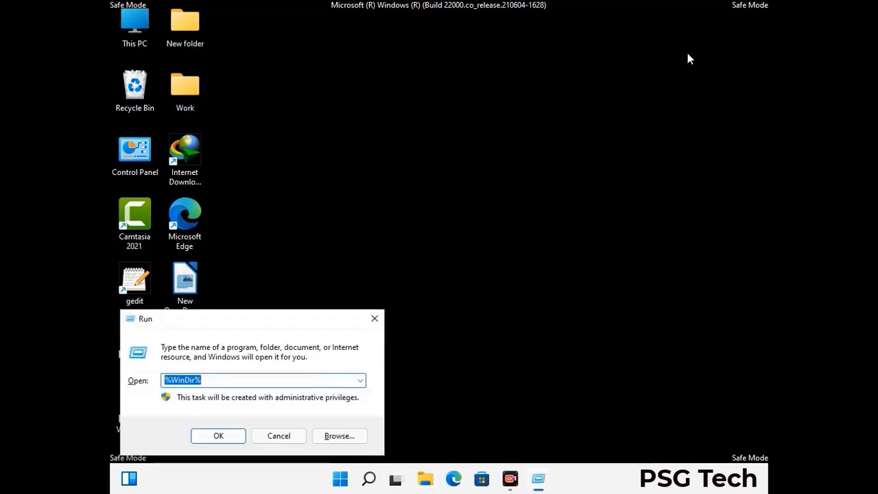
left_click_drag(290, 323, 498, 119)
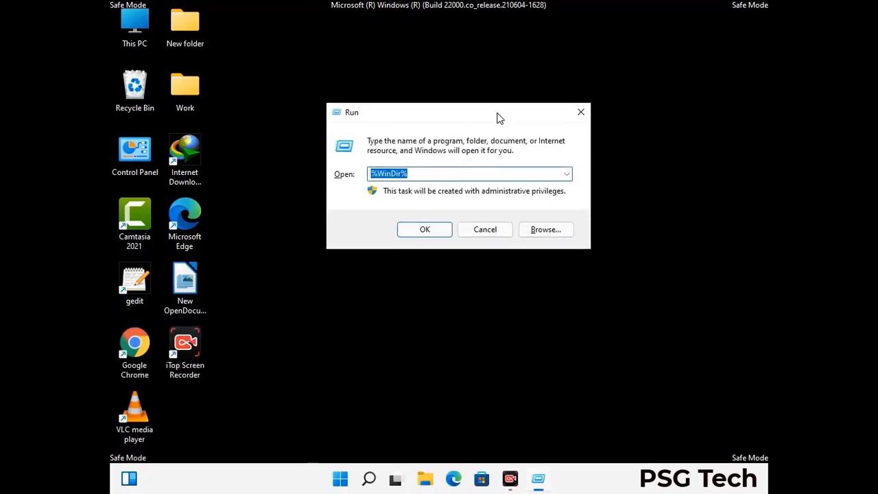
type("%temp")
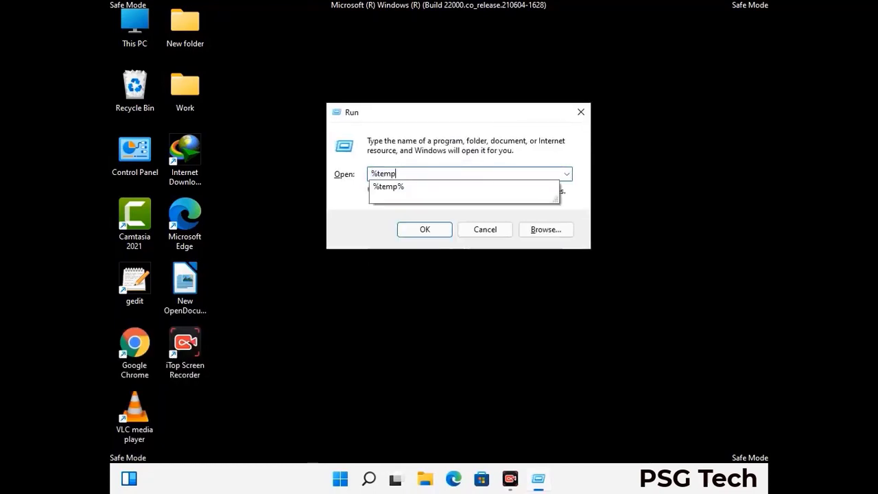
type("%")
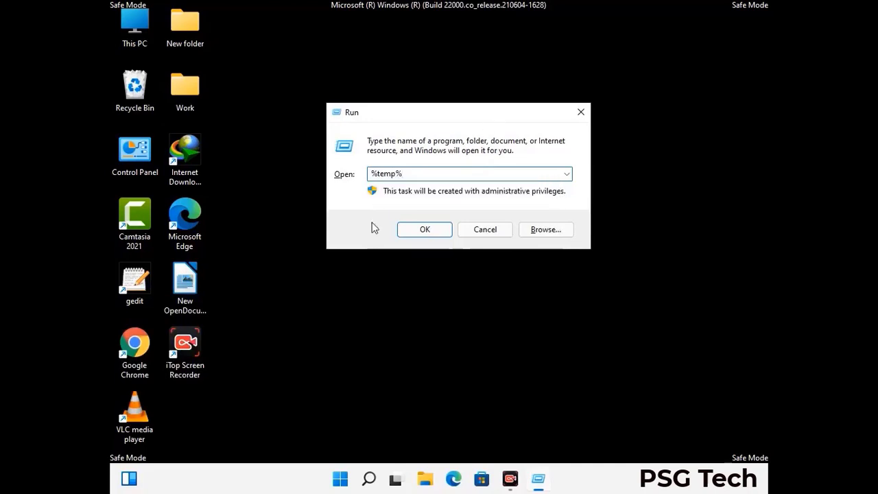
left_click(439, 229)
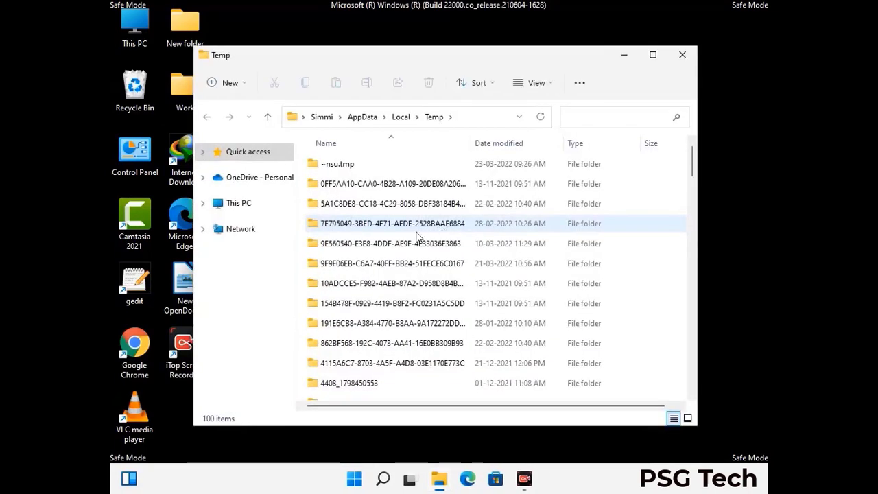
Delete all items in the AppData Local Temp folder and close the window.
left_click(398, 266)
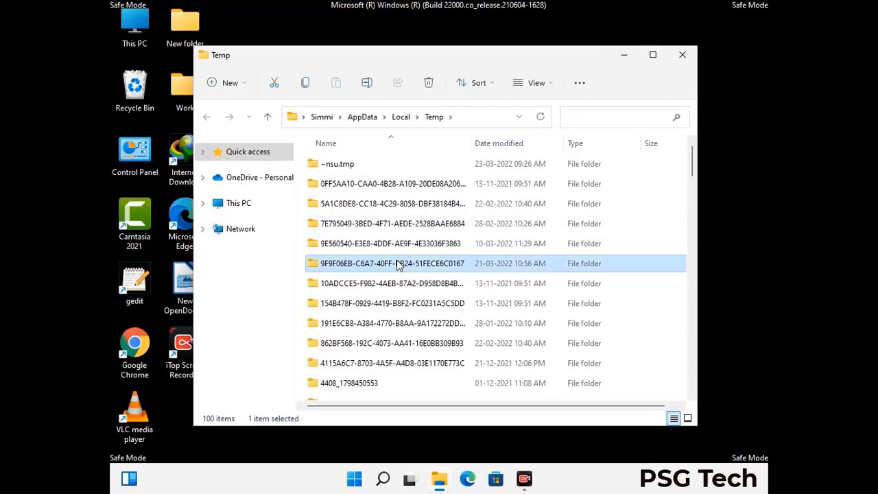
key("ctrl+a")
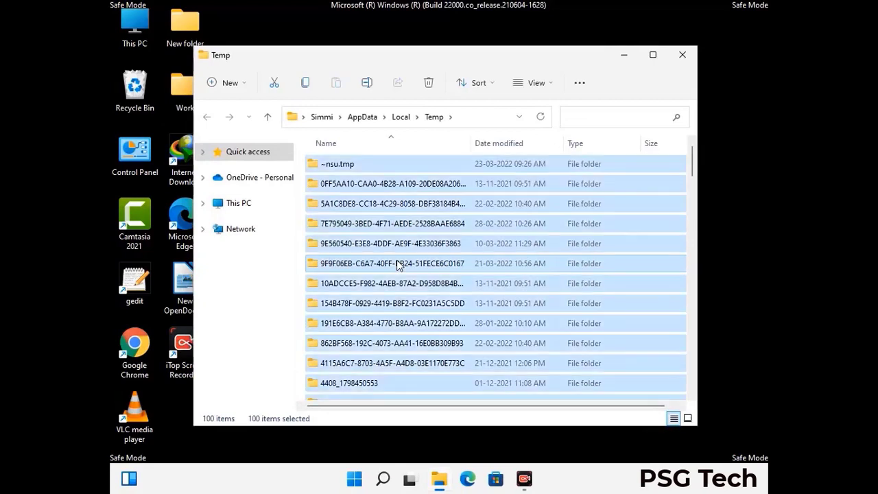
left_click(430, 83)
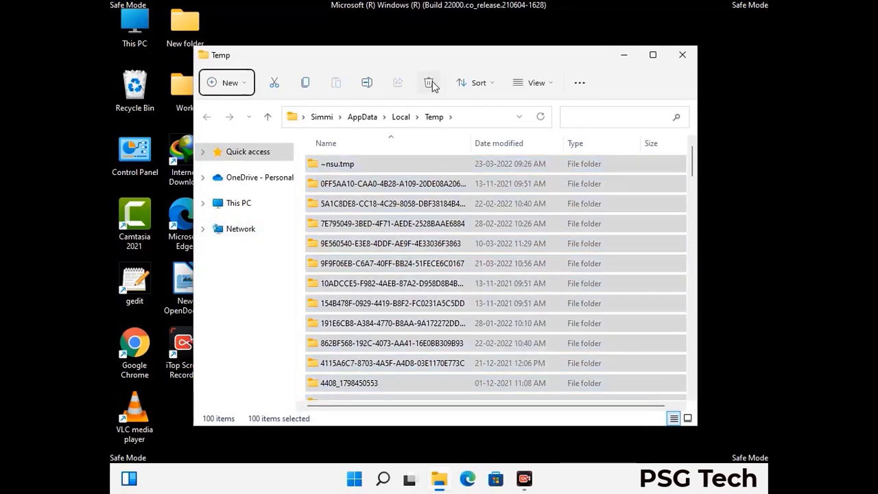
left_click(681, 54)
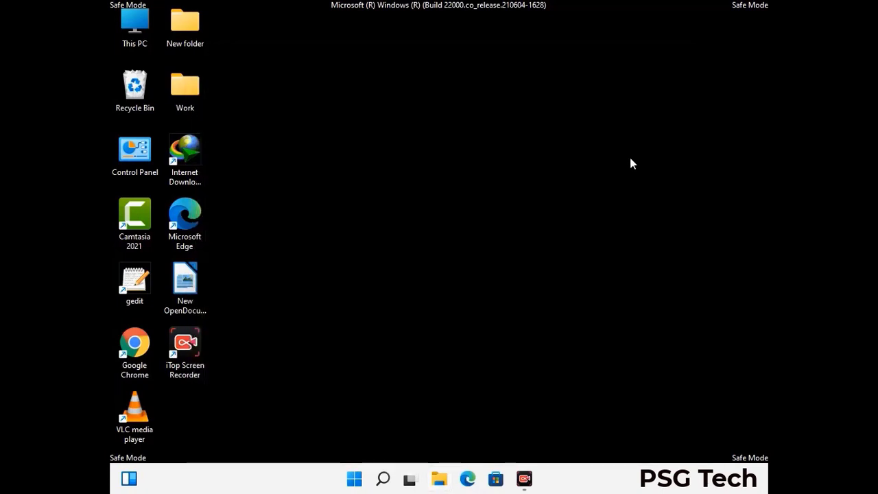
Open the C:\Windows\Temp folder by running temp from the Run dialog.
key("super+r")
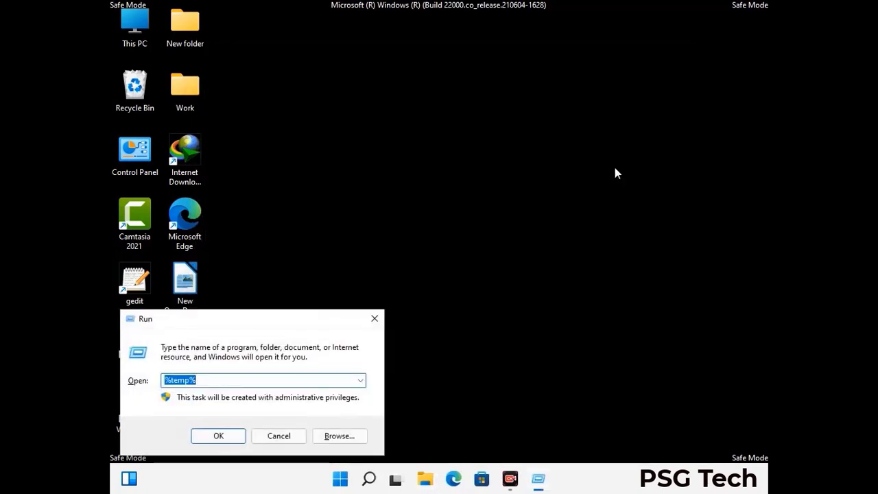
left_click_drag(298, 317, 500, 127)
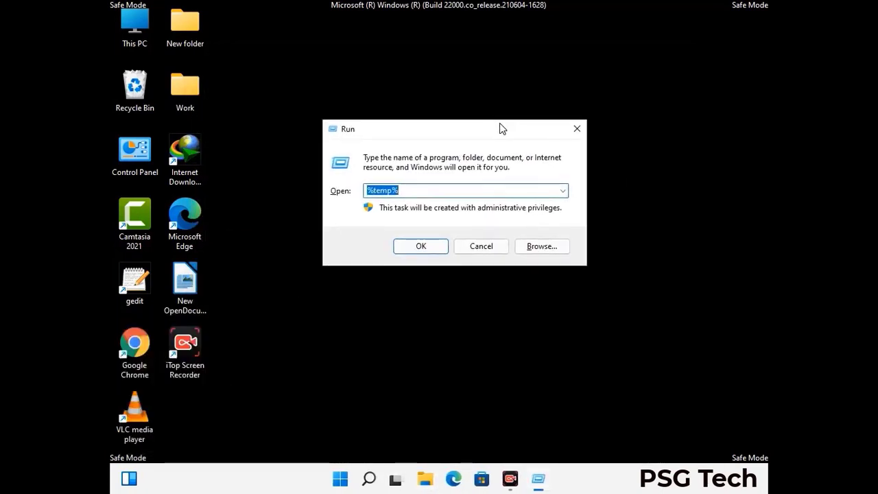
type("temp")
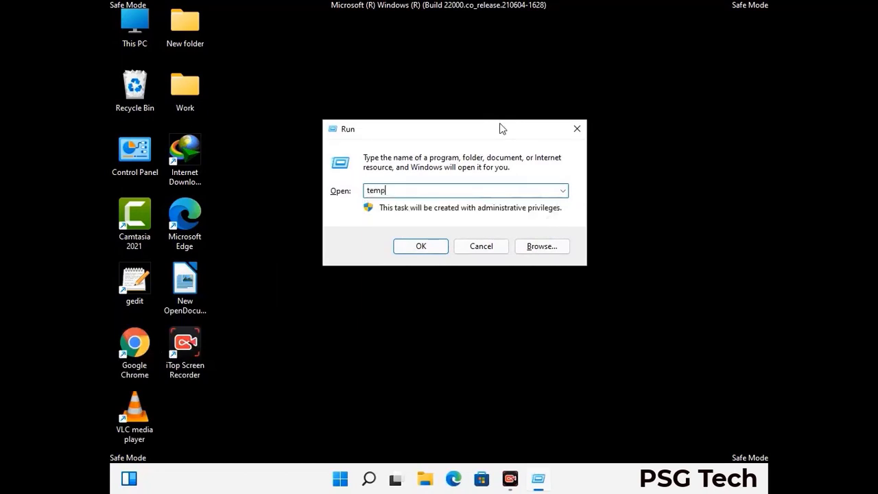
key("Return")
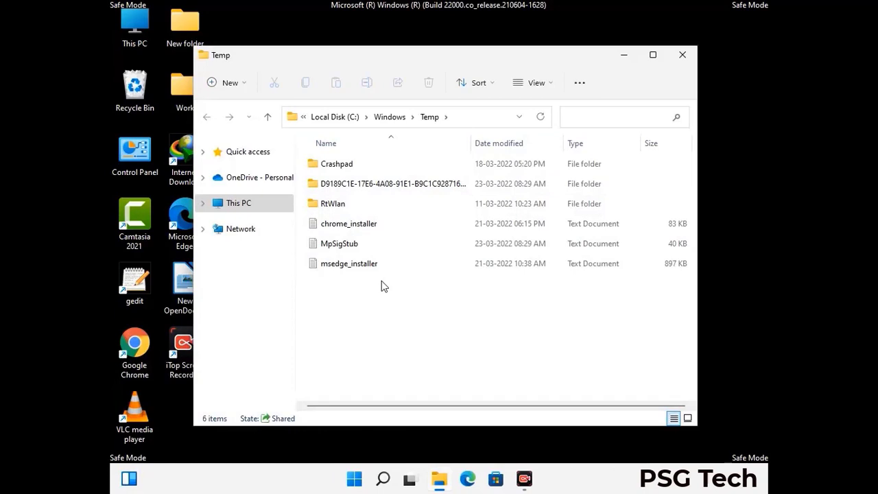
Delete all files and folders in C:\Windows\Temp and close the window.
key("ctrl+a")
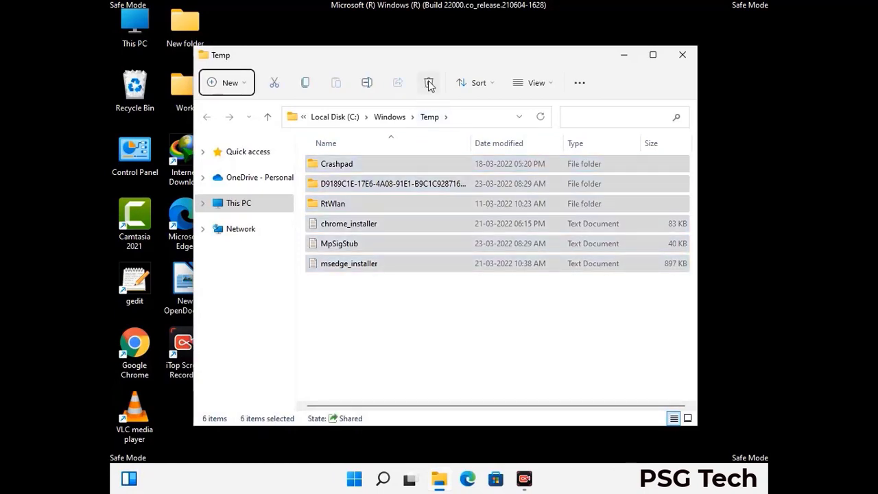
left_click(429, 83)
left_click(684, 56)
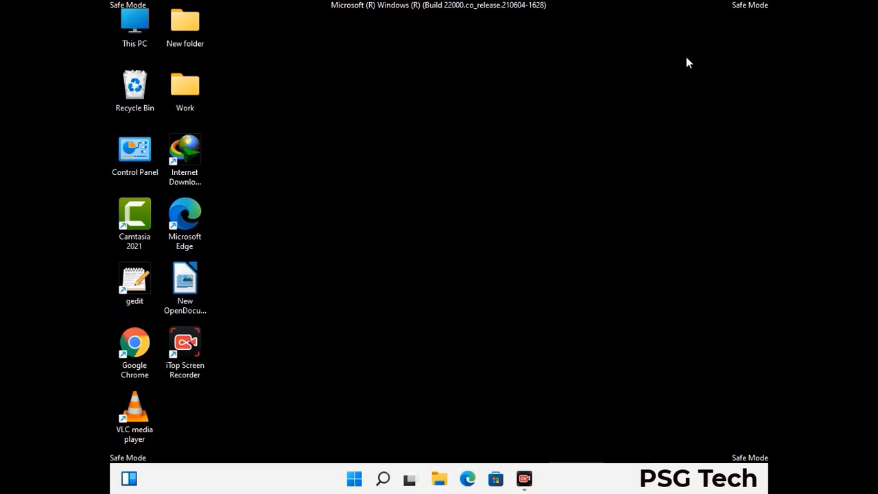
Open the Registry Editor by running regedit from the Run dialog.
key("super+r")
left_click_drag(268, 322, 456, 109)
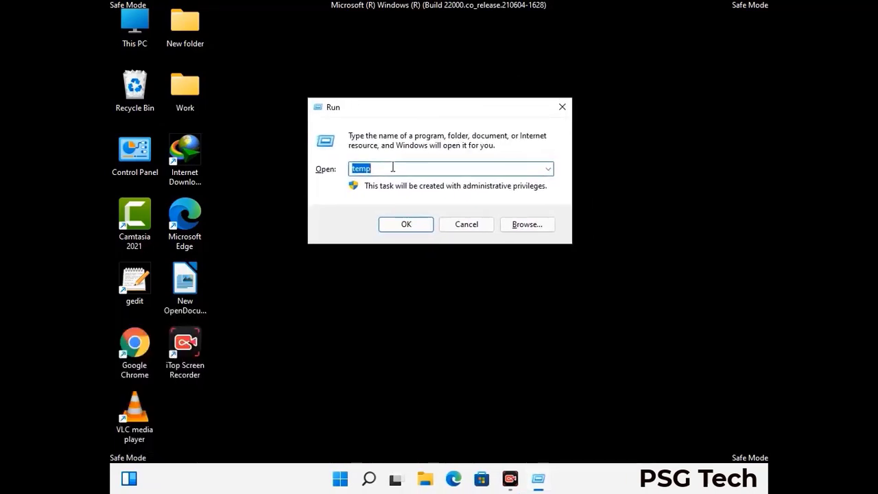
type("regedit")
key("Return")
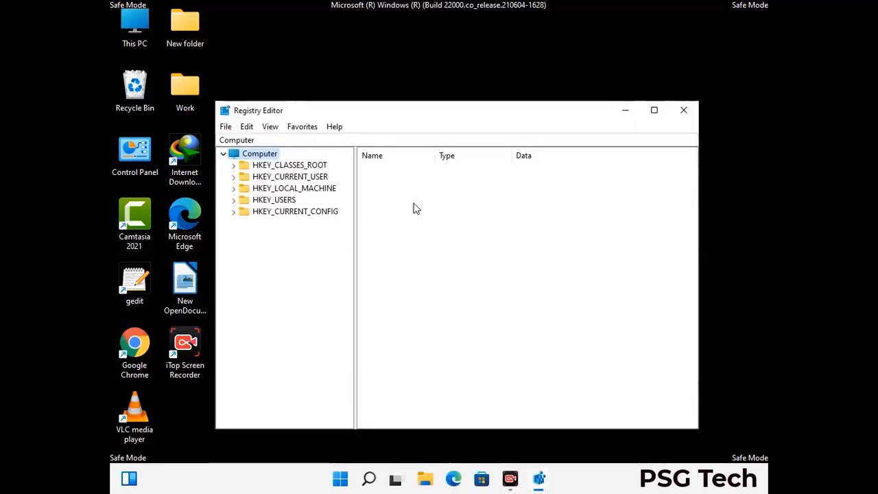
Expand the registry tree down to HKEY_CURRENT_USER\Software\Microsoft.
left_click(295, 188)
left_click(234, 176)
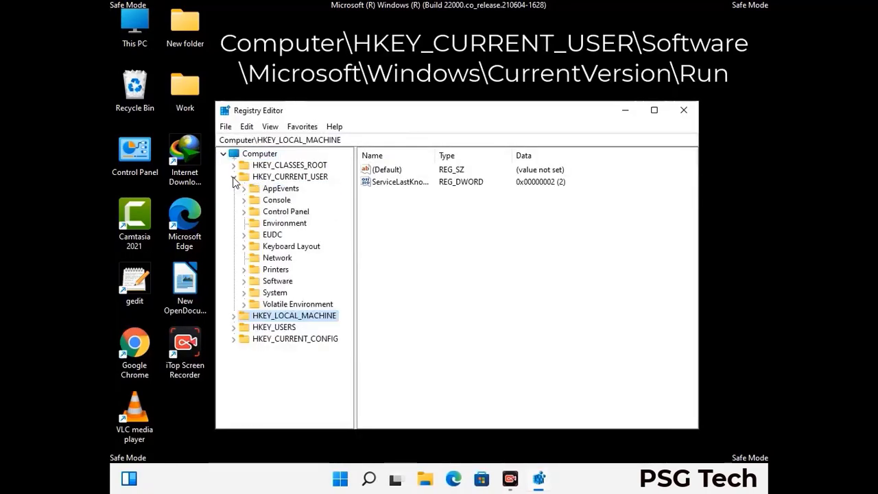
left_click(275, 283)
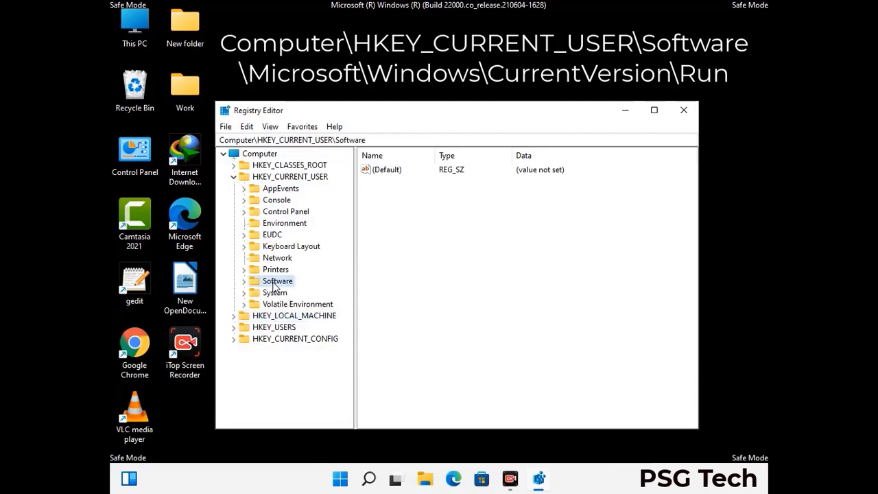
left_click(244, 282)
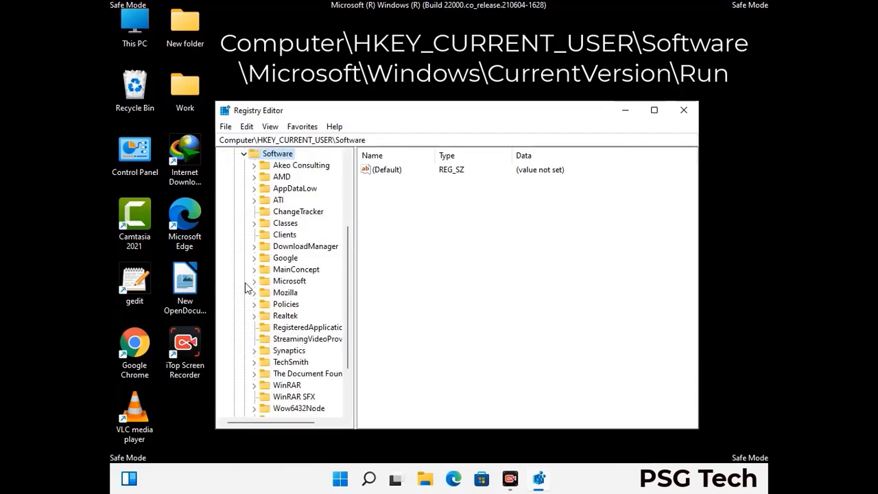
double_click(286, 281)
Expand the Windows key under Microsoft and its CurrentVersion subkey.
scroll(318, 300, "down", 2)
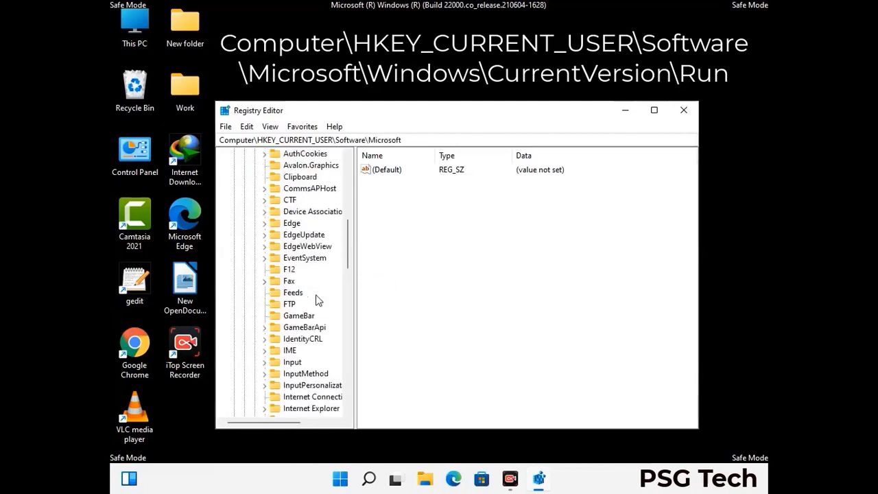
scroll(317, 299, "down", 2)
scroll(317, 299, "down", 1)
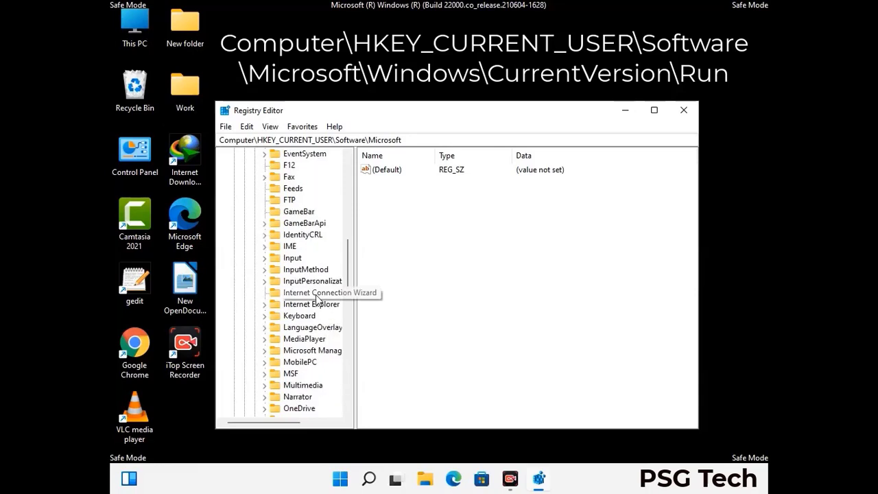
scroll(317, 299, "down", 2)
scroll(317, 299, "down", 7)
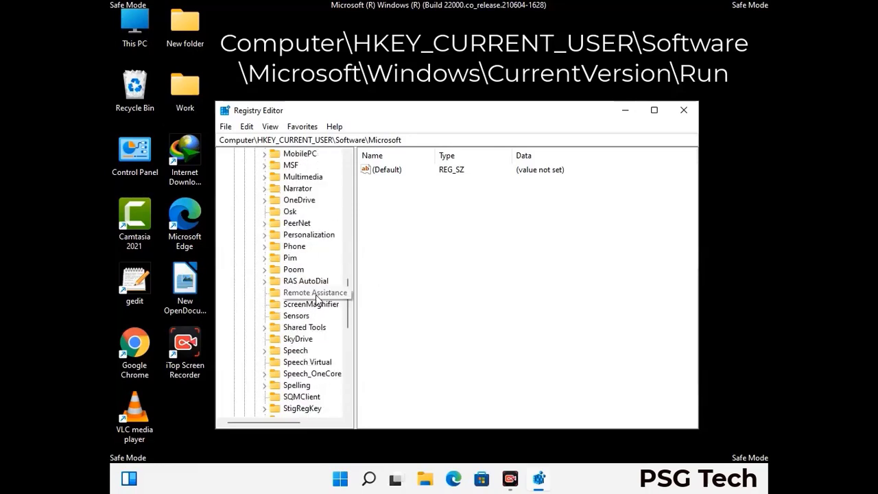
scroll(317, 299, "down", 2)
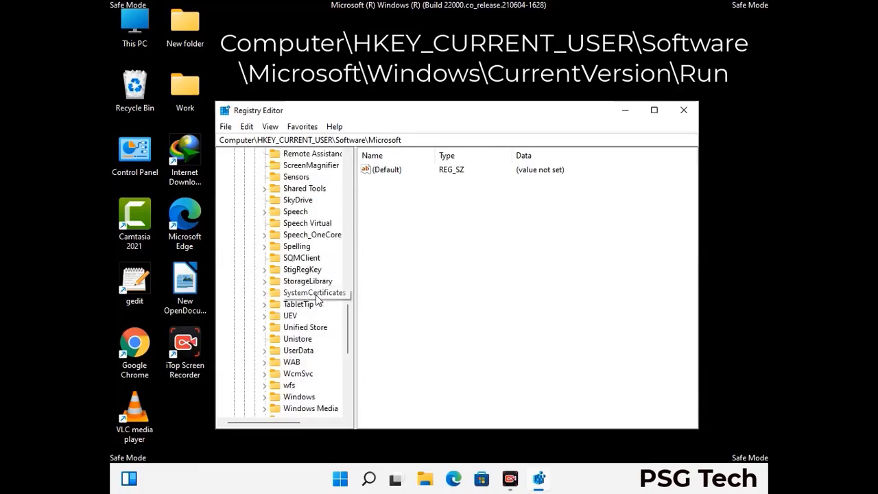
scroll(317, 299, "down", 1)
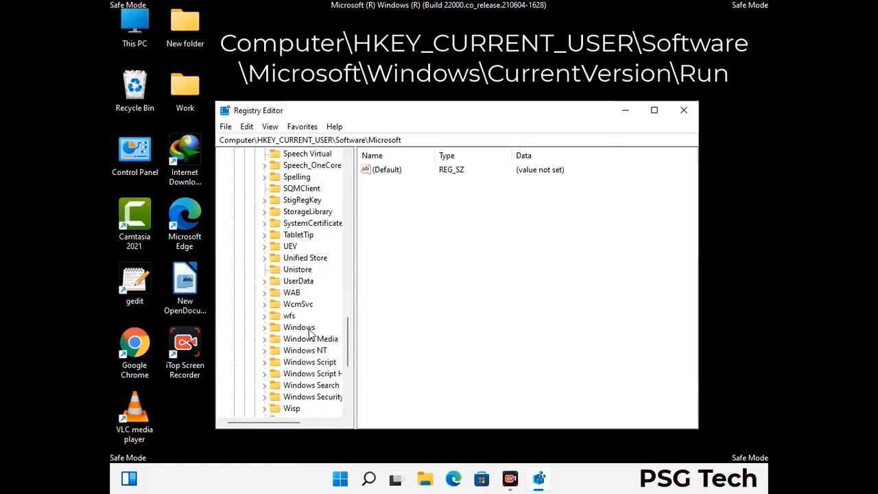
double_click(318, 325)
double_click(318, 321)
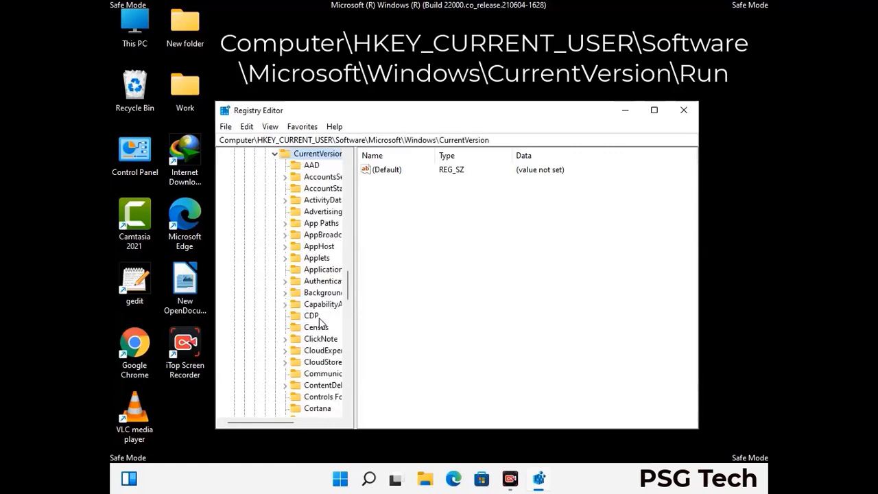
Open the Run key under CurrentVersion to show its startup values.
scroll(315, 302, "down", 5)
scroll(314, 300, "down", 3)
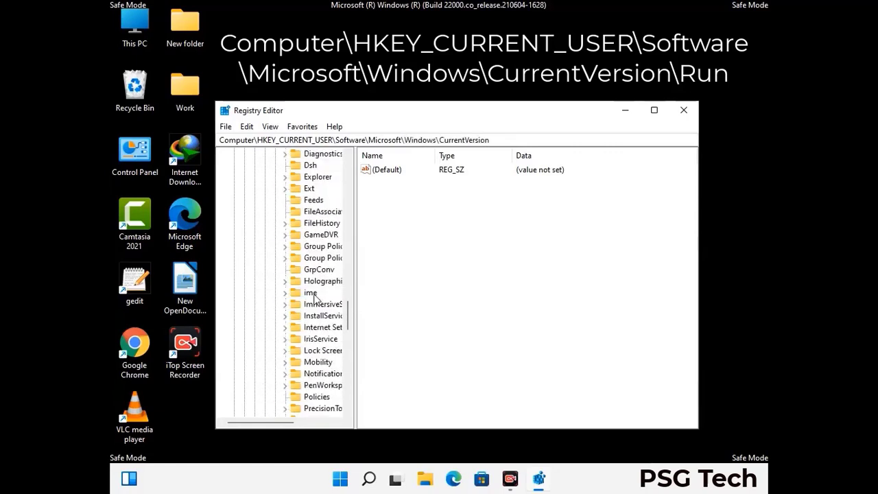
scroll(314, 300, "down", 4)
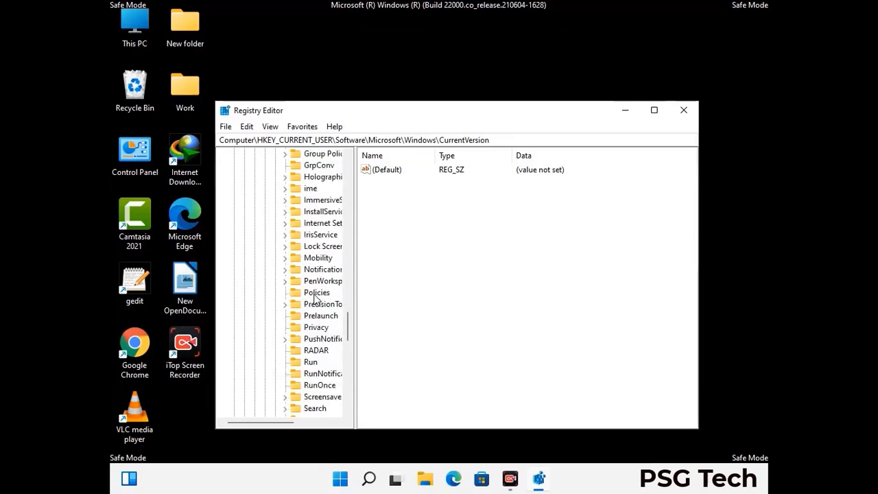
left_click(310, 327)
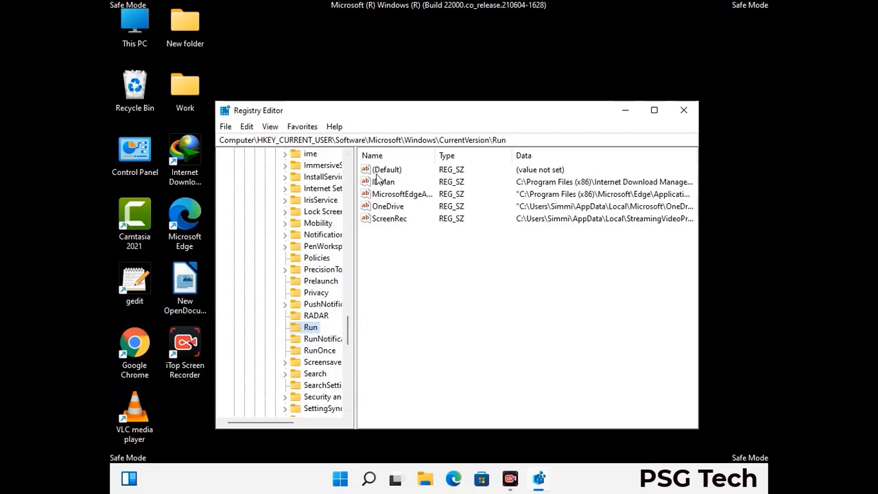
Permanently delete the ScreenRec value from the Run key.
left_click(388, 219)
left_click(445, 221)
left_click(394, 221)
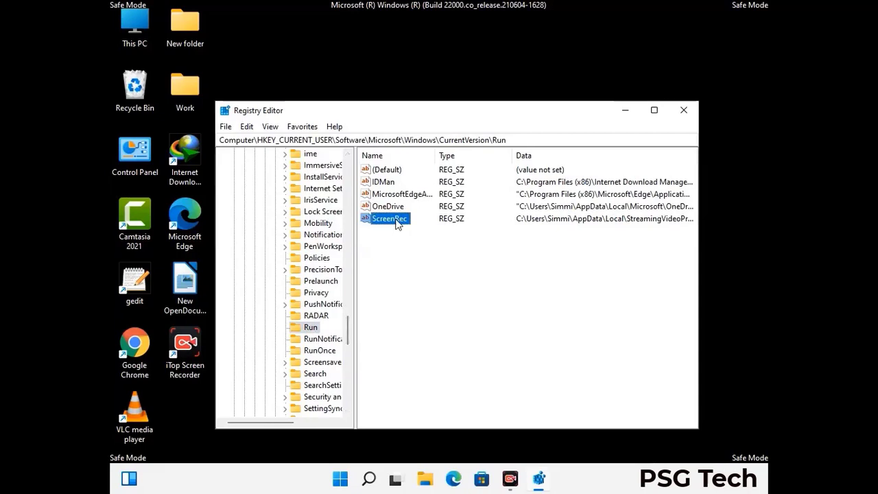
right_click(397, 223)
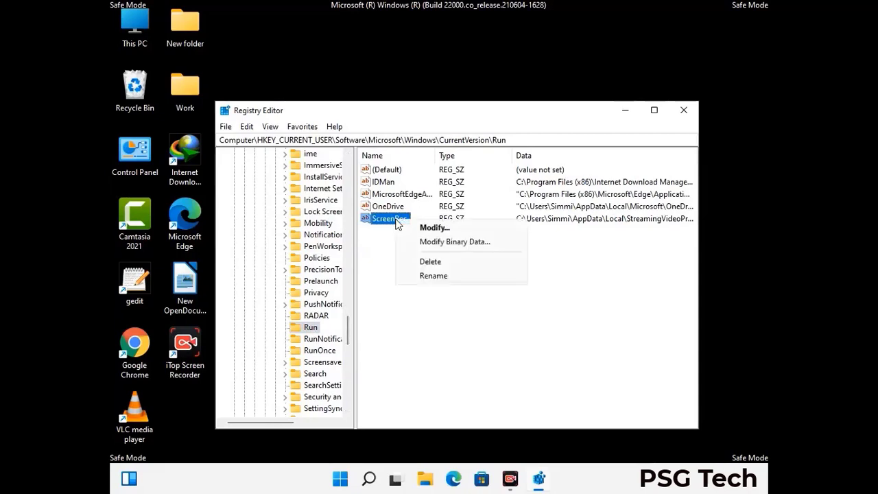
left_click(421, 261)
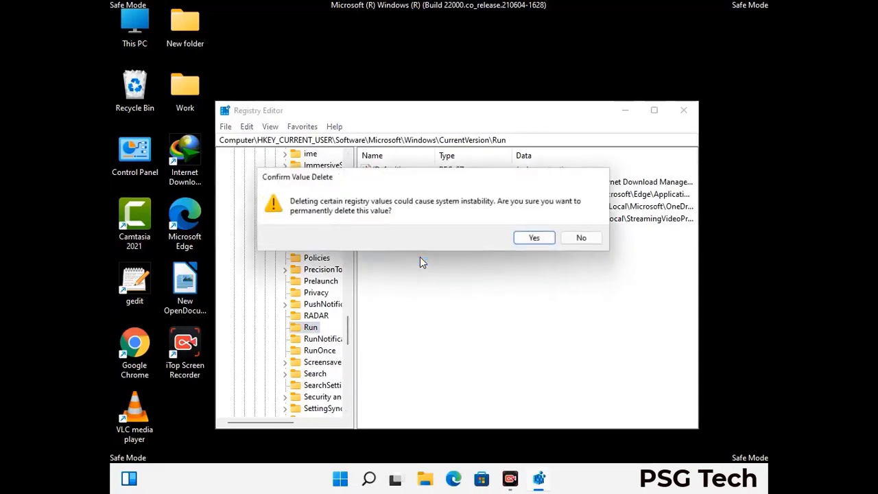
left_click(535, 238)
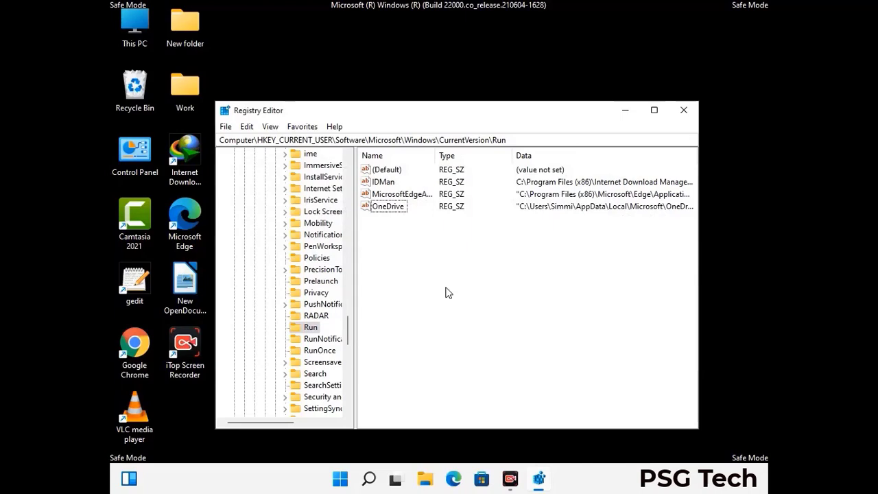
Search the registry for "Virus Name", cancel the search and close the Registry Editor.
key("ctrl+f")
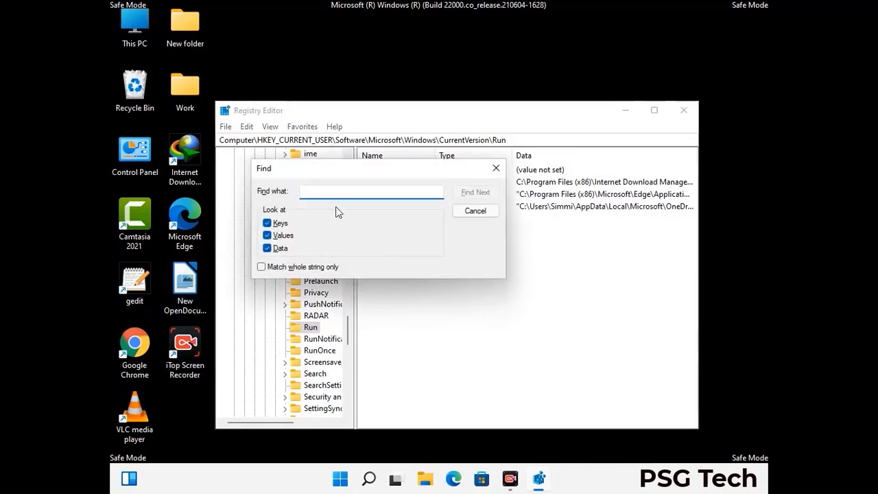
type("Virus")
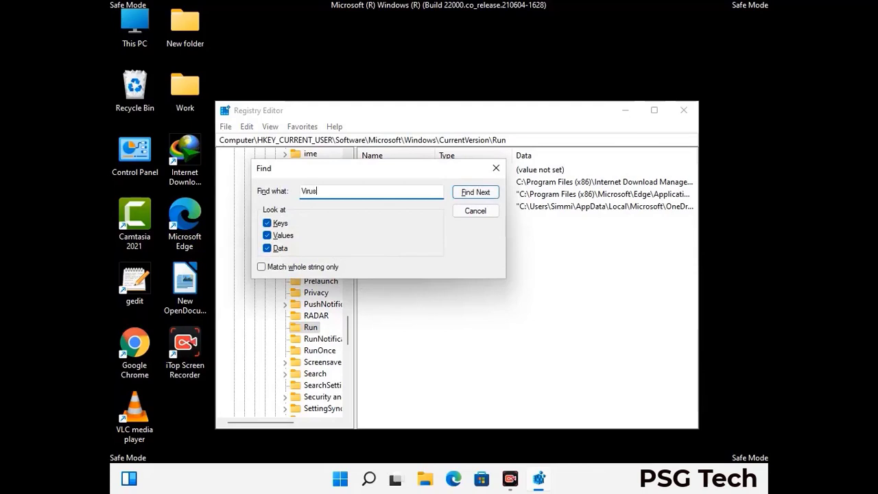
type(" Name")
left_click(465, 197)
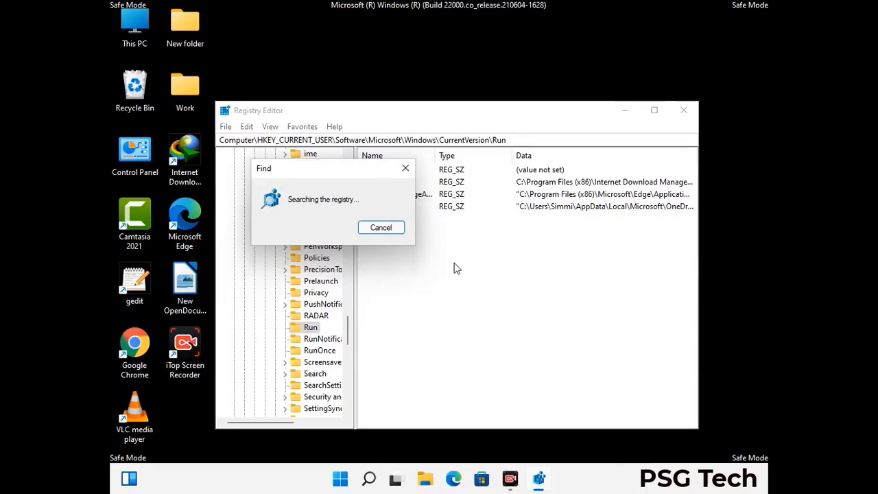
left_click(406, 169)
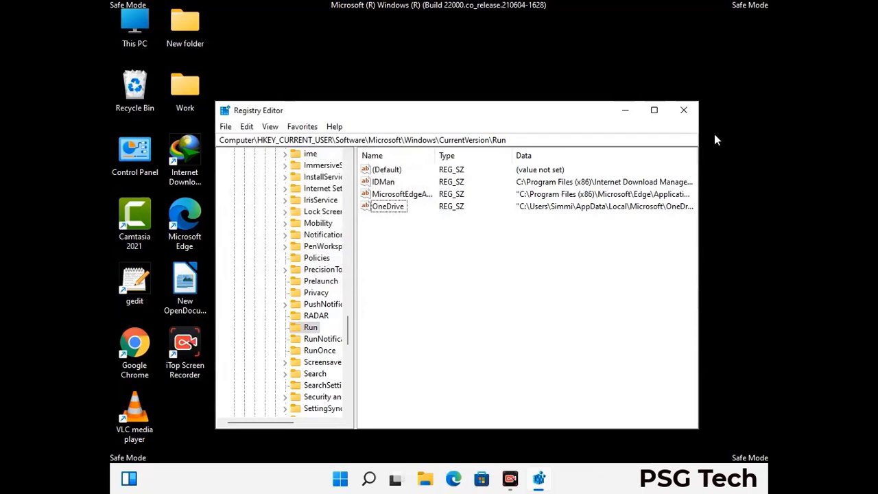
left_click(684, 110)
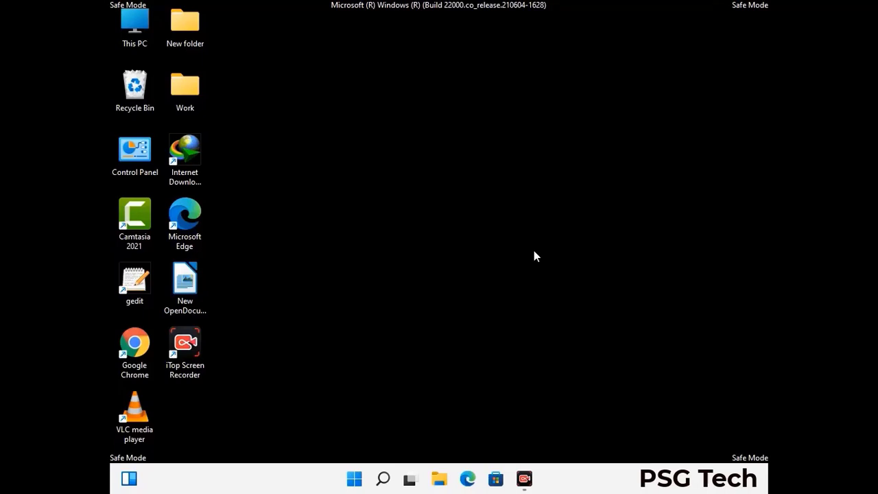
Open System Configuration by running msconfig from the Run dialog.
key("super+r")
left_click_drag(255, 318, 449, 135)
type("ms")
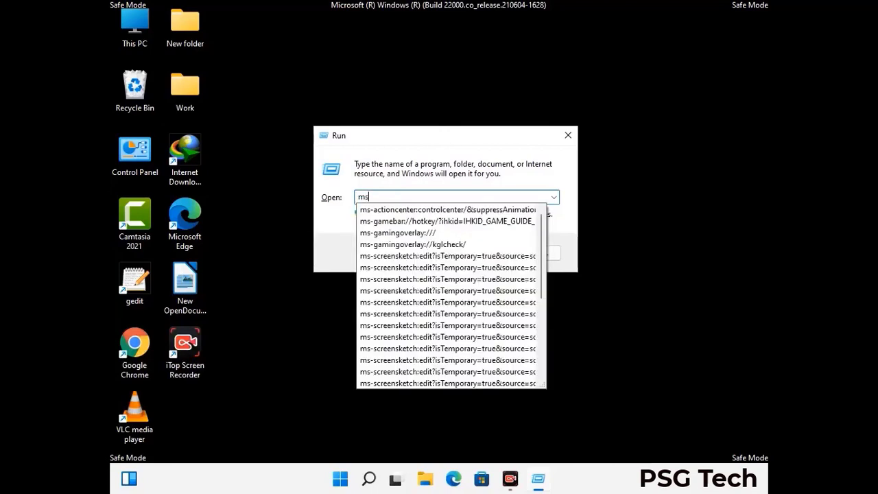
type("config")
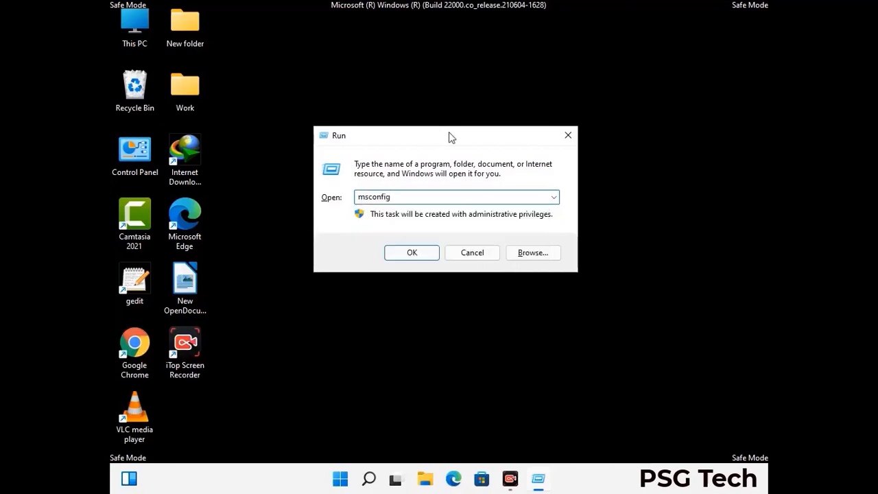
left_click(406, 252)
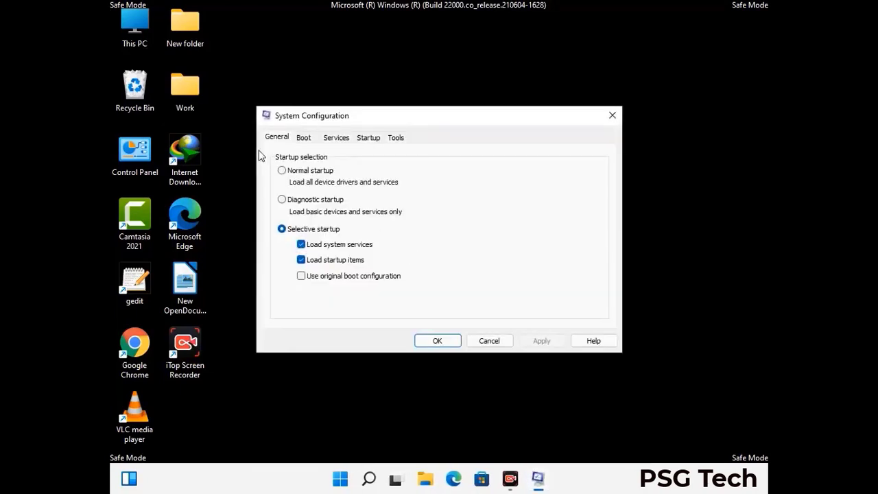
Disable Safe boot in the Windows 11 boot options and apply the change.
left_click(303, 138)
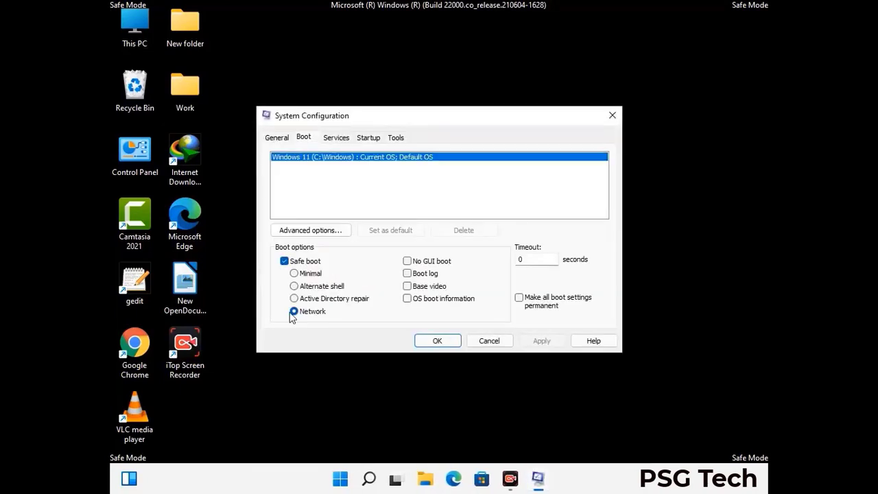
left_click(284, 262)
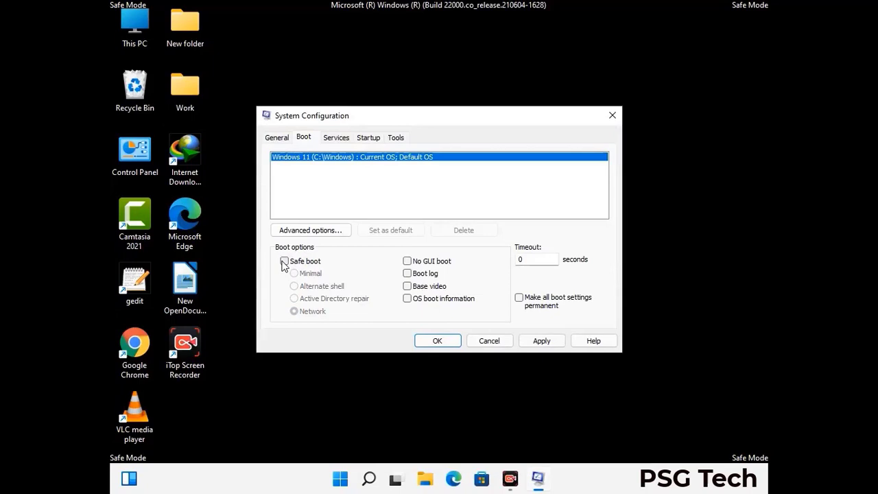
left_click(539, 343)
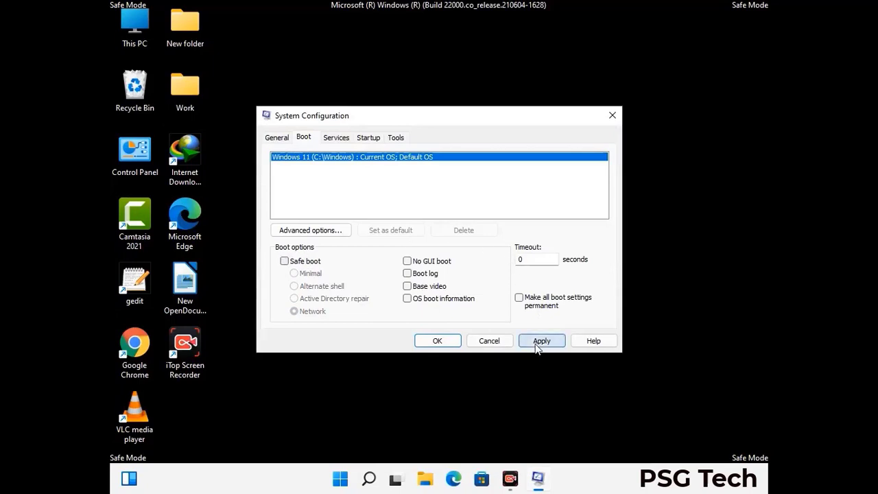